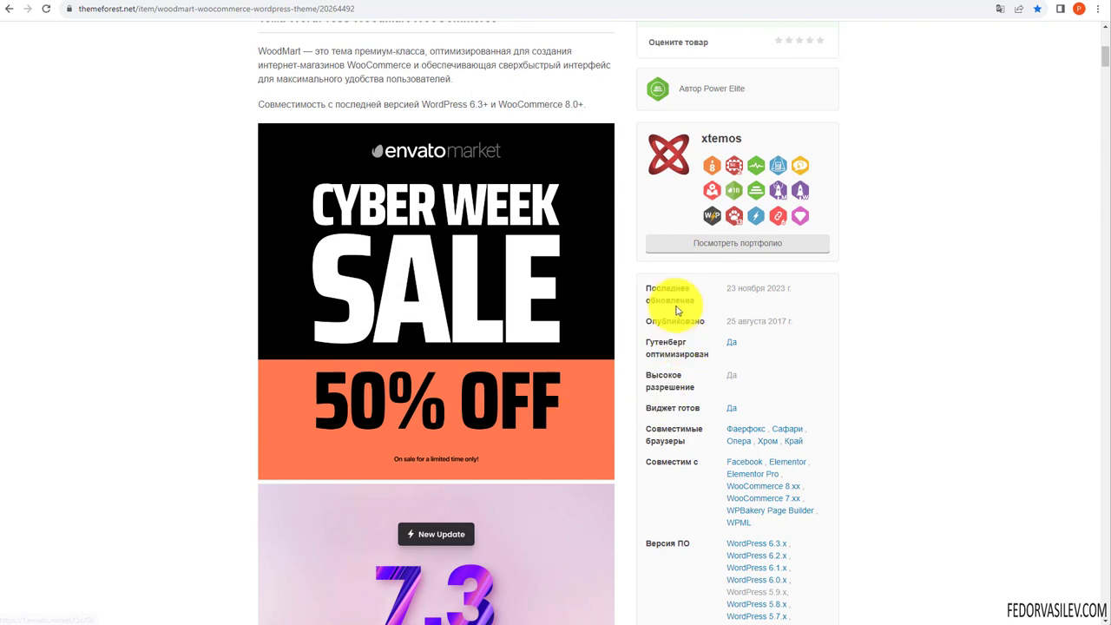
Step: Check the WoodMart theme's last update date on its product page and find the changelog section (ИЗМЕНЕНИЯ)
left_click_drag(704, 295, 666, 304)
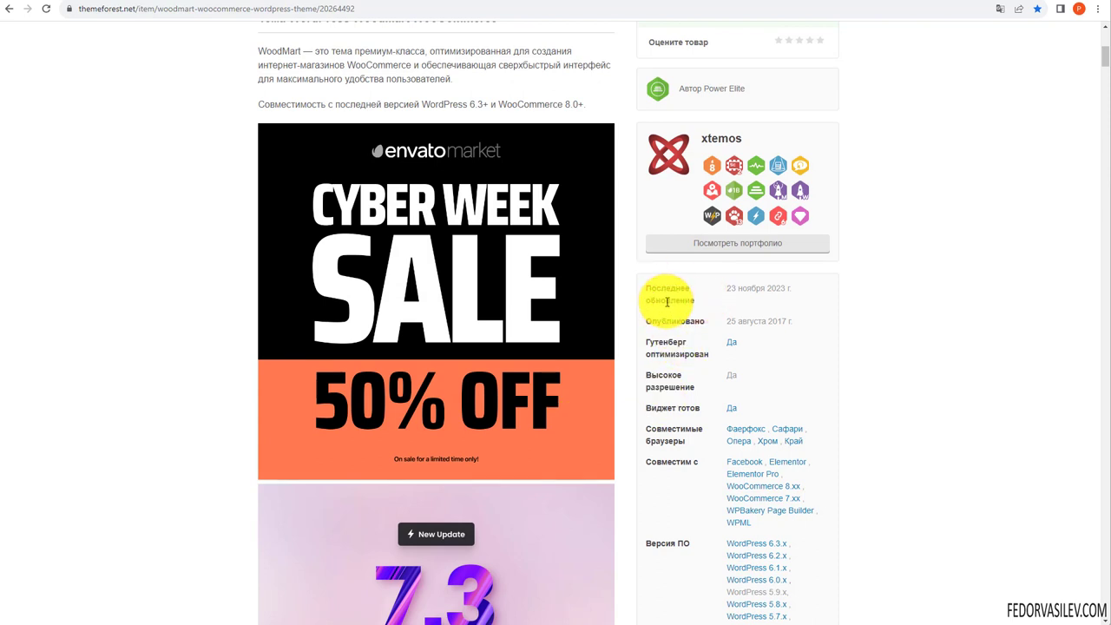
left_click_drag(723, 289, 756, 298)
left_click(754, 293)
left_click_drag(1104, 57, 1104, 517)
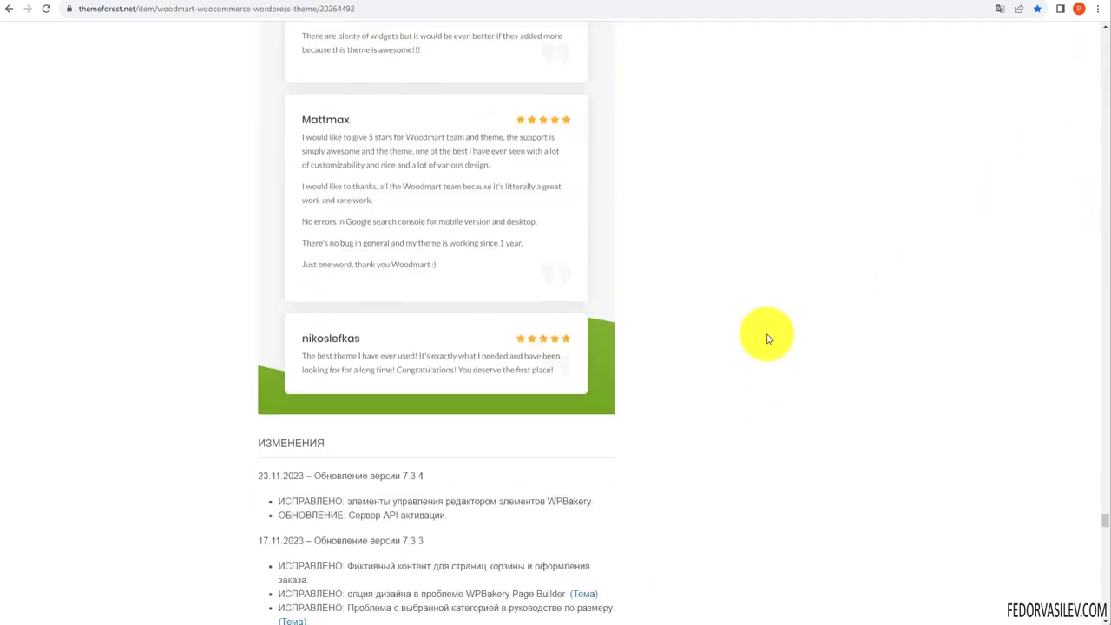
scroll(747, 316, "down", 3)
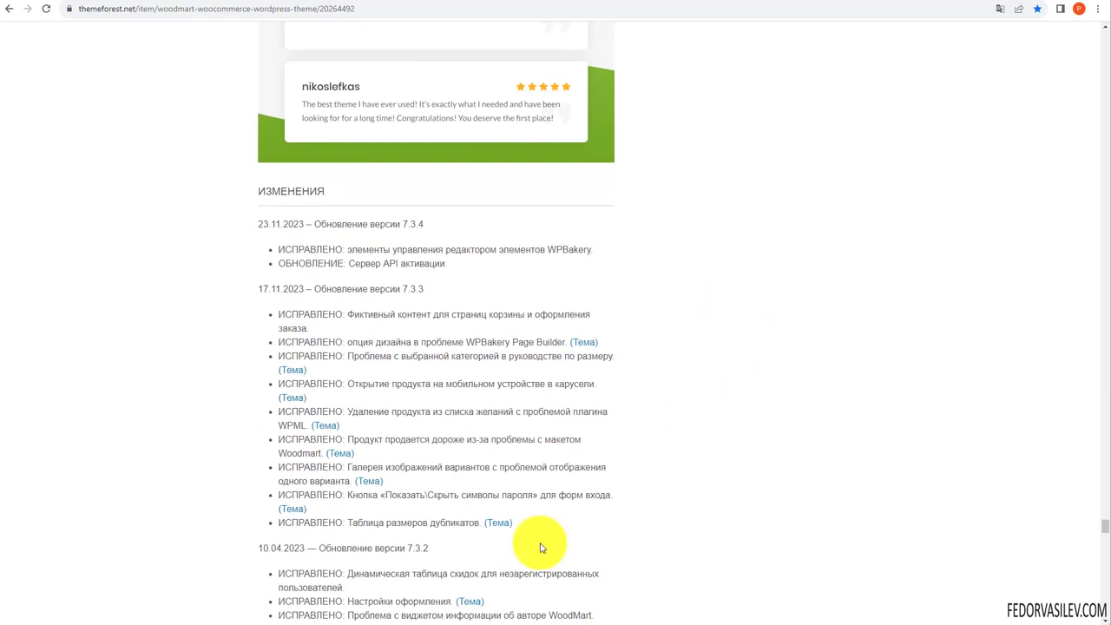
Step: Review the changelog entries for versions 7.3.2 to 7.3.4 and open a forum topic linked from one of the fixes
left_click_drag(429, 549, 368, 549)
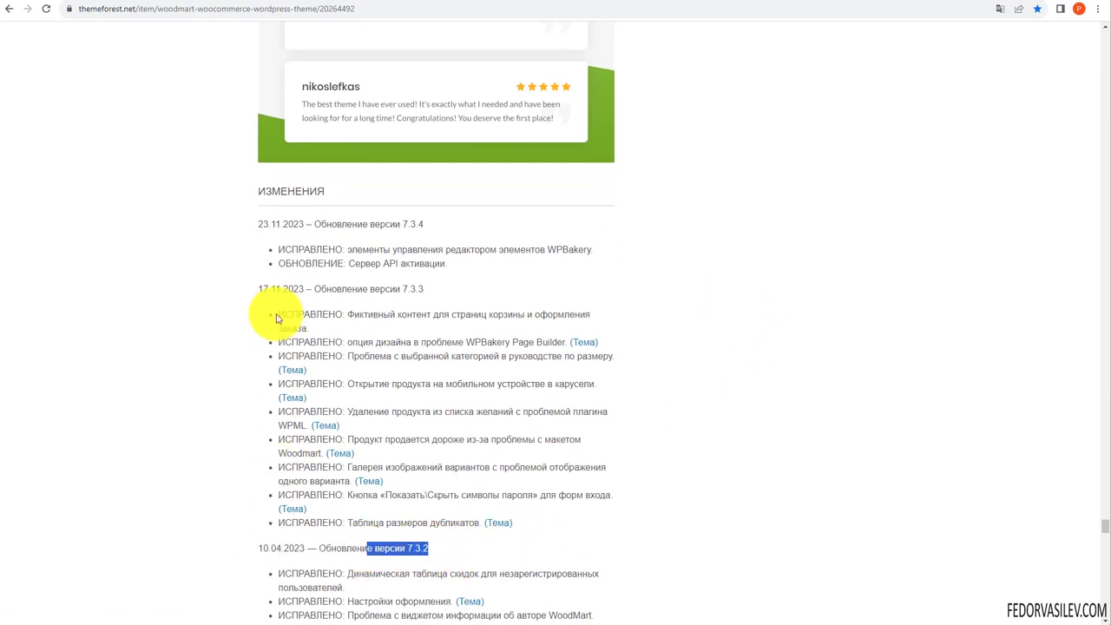
left_click_drag(425, 288, 391, 288)
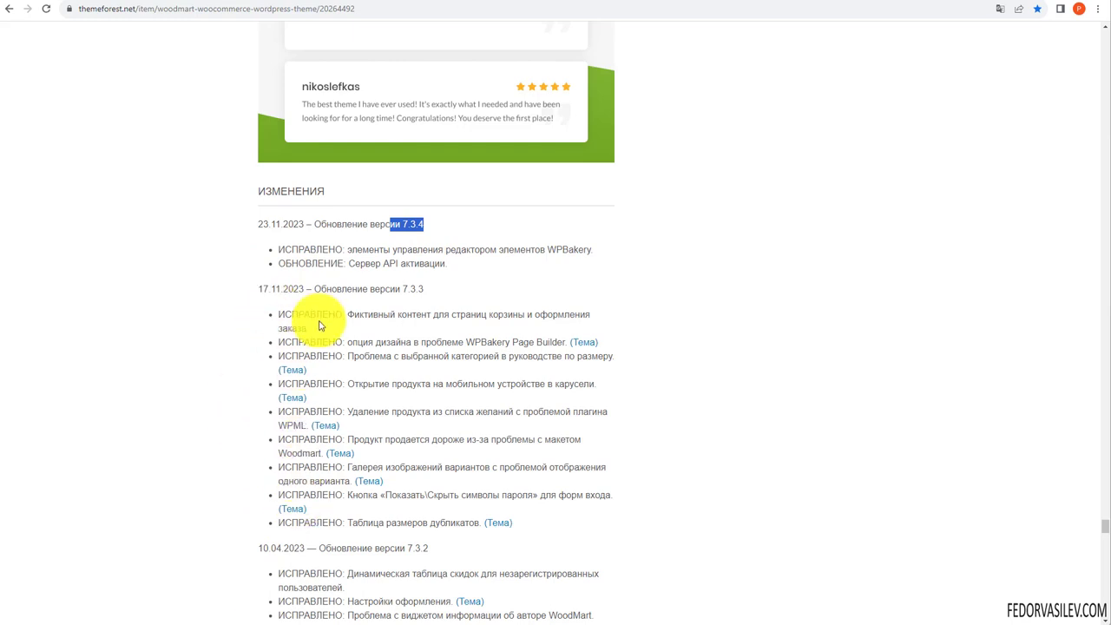
double_click(259, 286)
left_click_drag(263, 223, 329, 250)
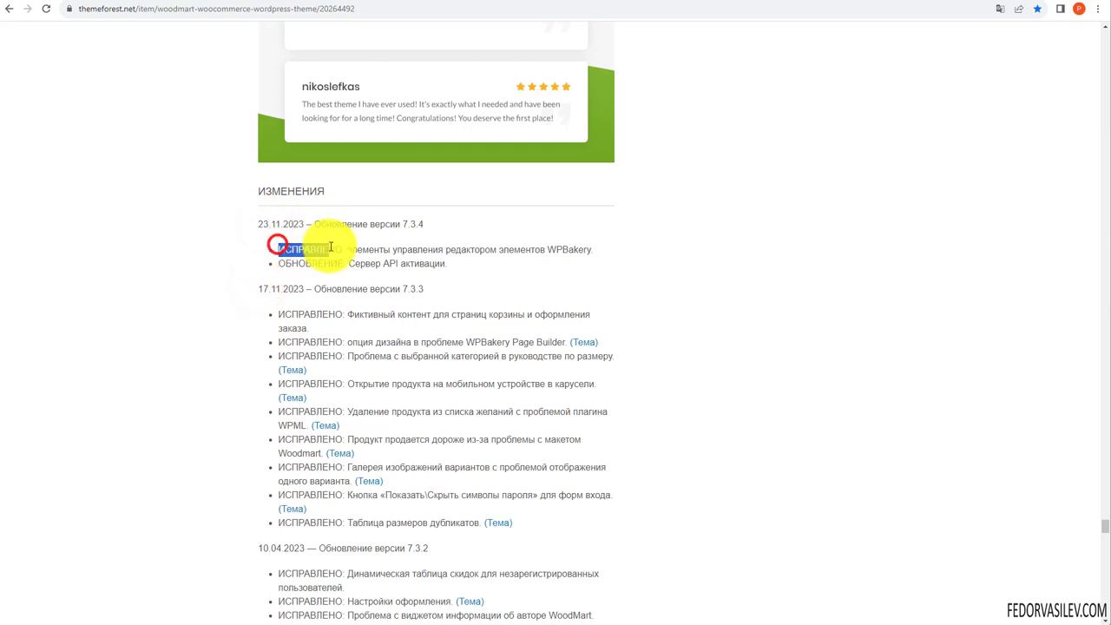
left_click_drag(278, 314, 397, 504)
left_click(397, 501)
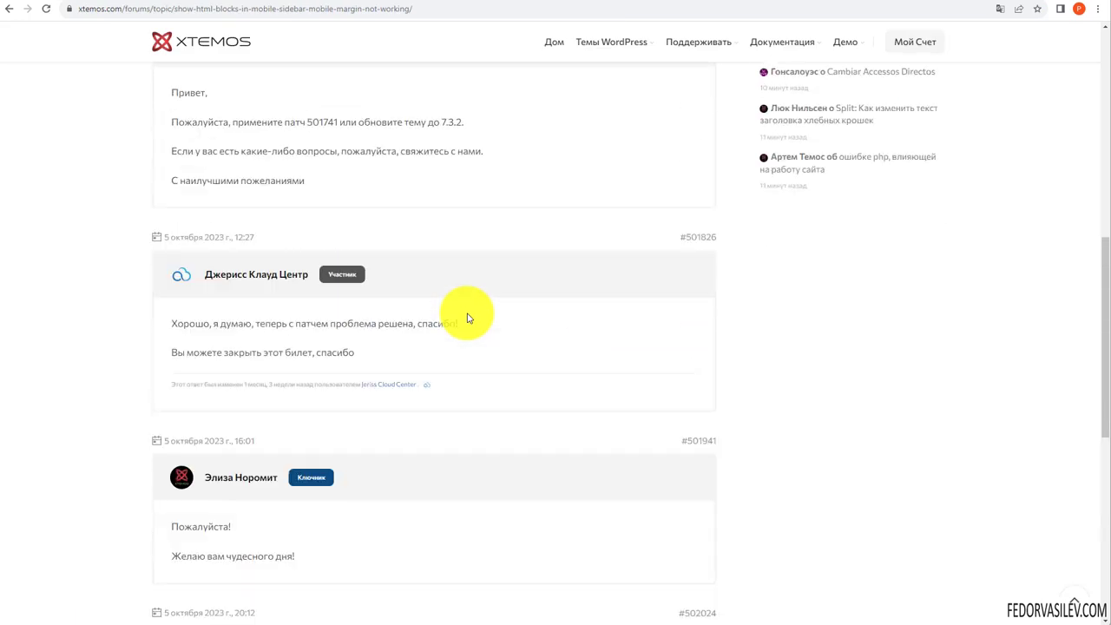
left_click(11, 11)
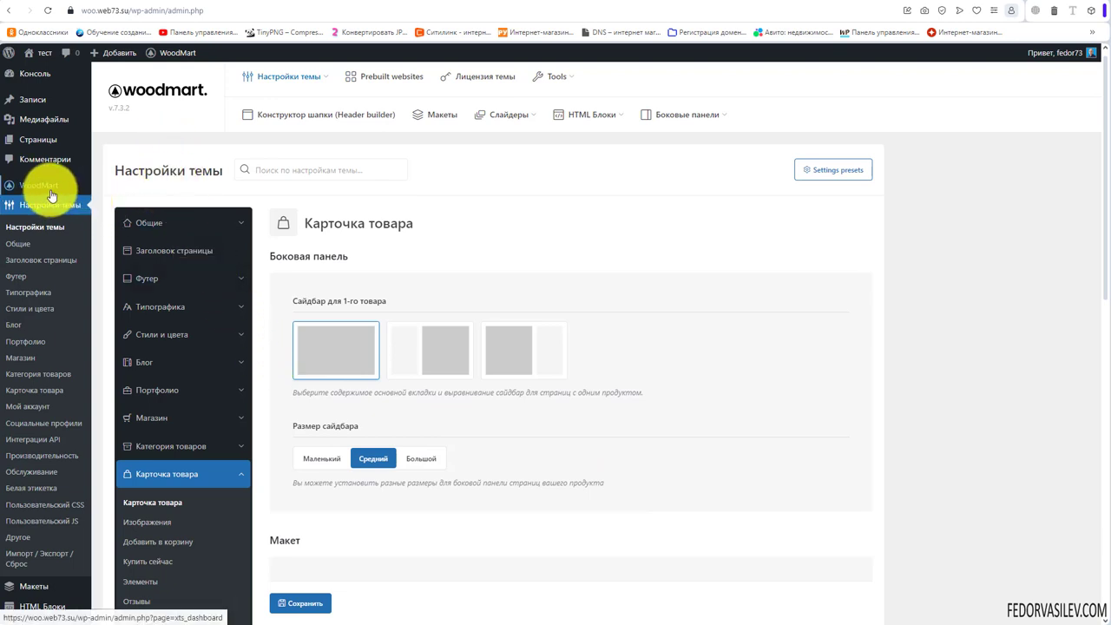
Step: Switch to the site's WordPress admin, check the WoodMart theme license page and open the list of installed themes
mouse_move(50, 193)
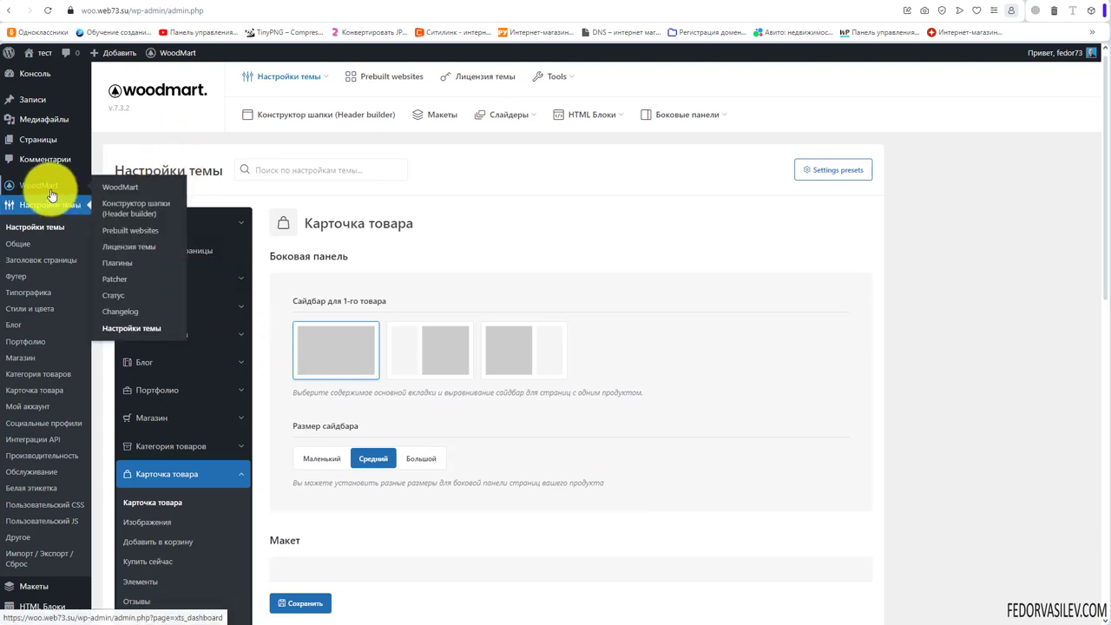
left_click(119, 254)
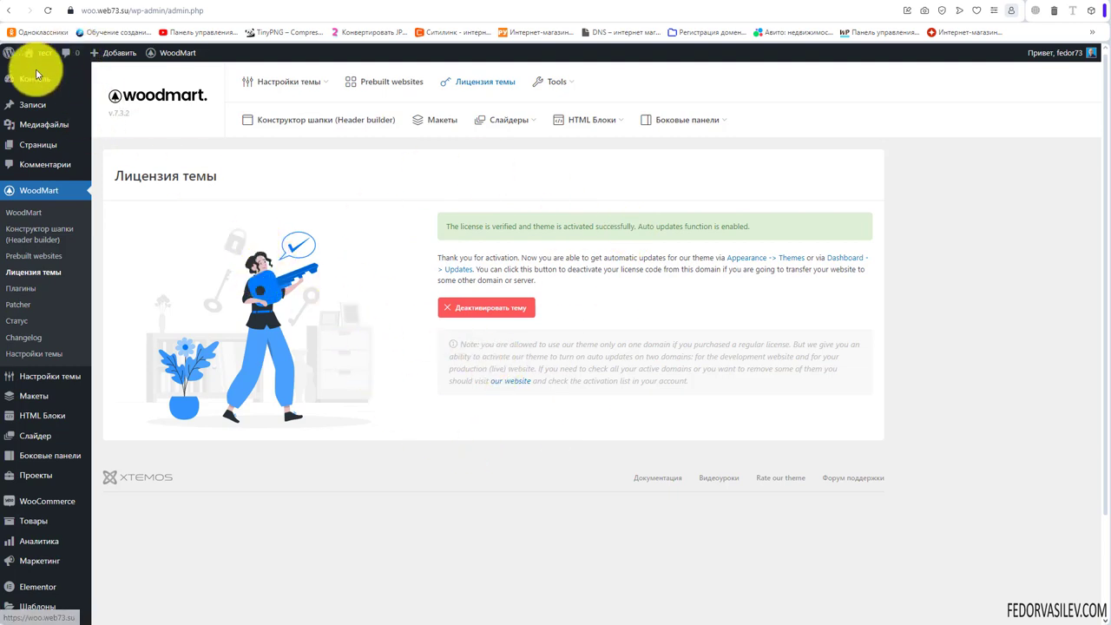
mouse_move(76, 76)
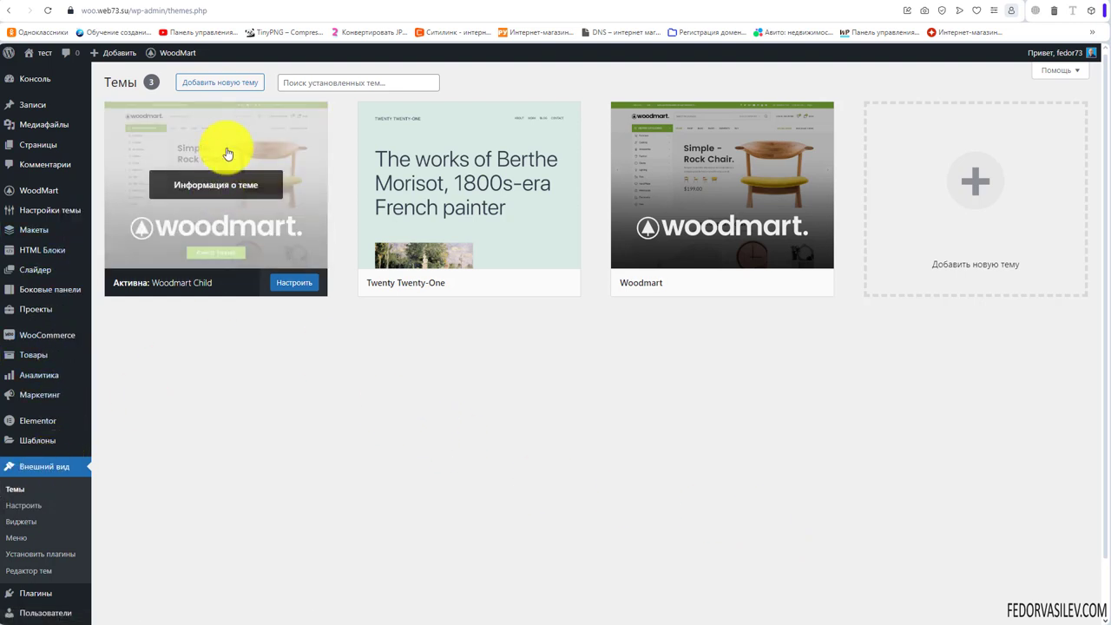
Step: Upload the theme archive woodmart.zip as a new theme and install it
left_click(231, 82)
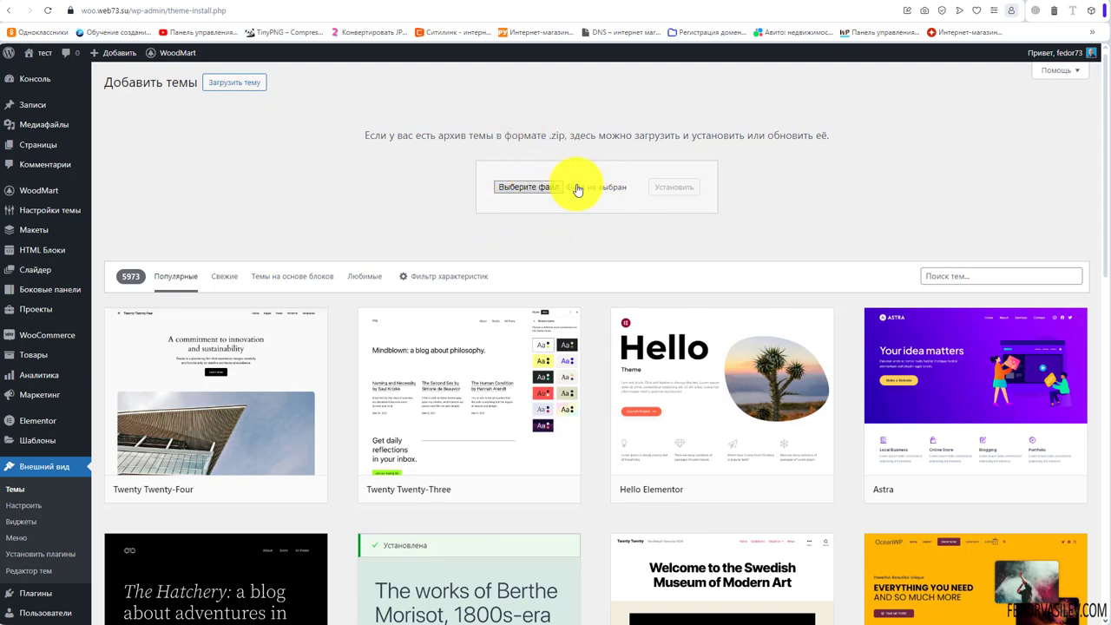
left_click(578, 190)
left_click(153, 77)
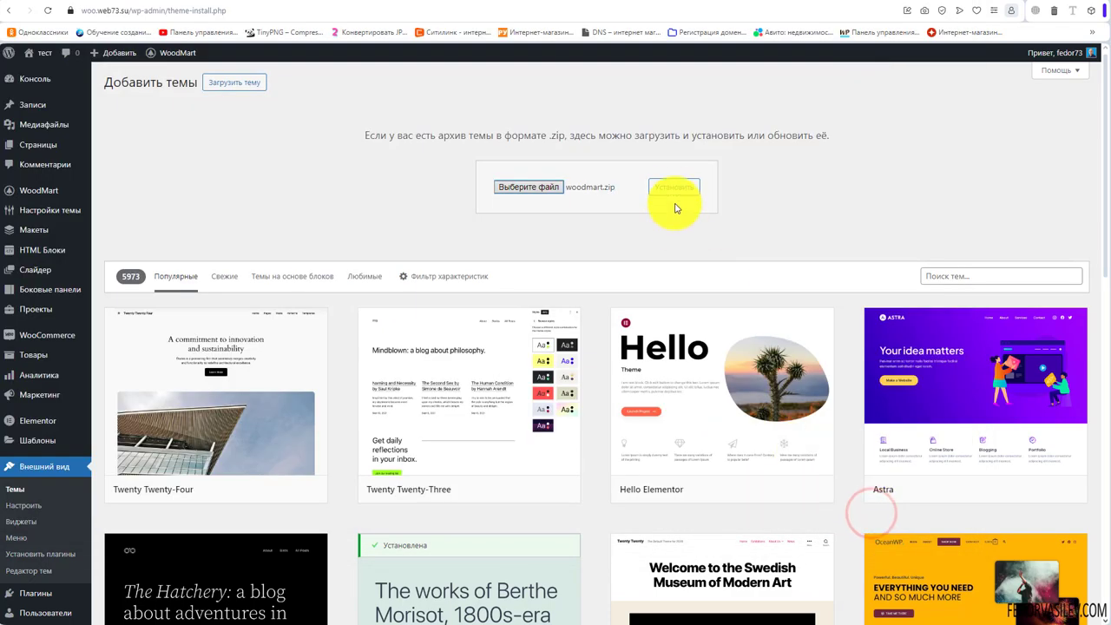
left_click(675, 187)
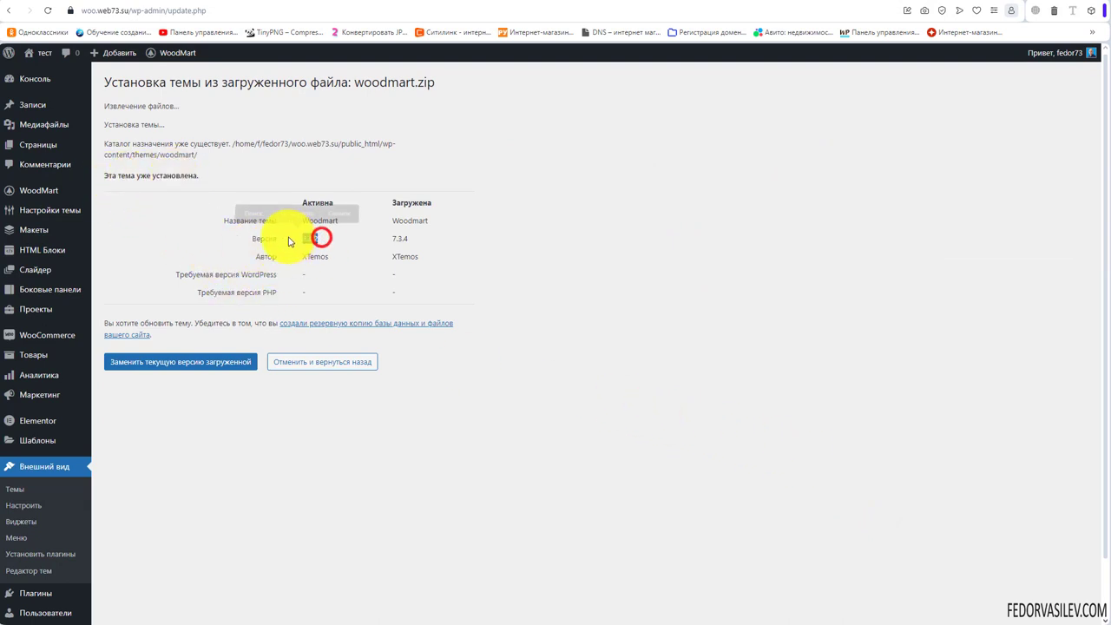
Step: Compare the active and uploaded theme versions and replace the current WoodMart version with the uploaded one
left_click(369, 250)
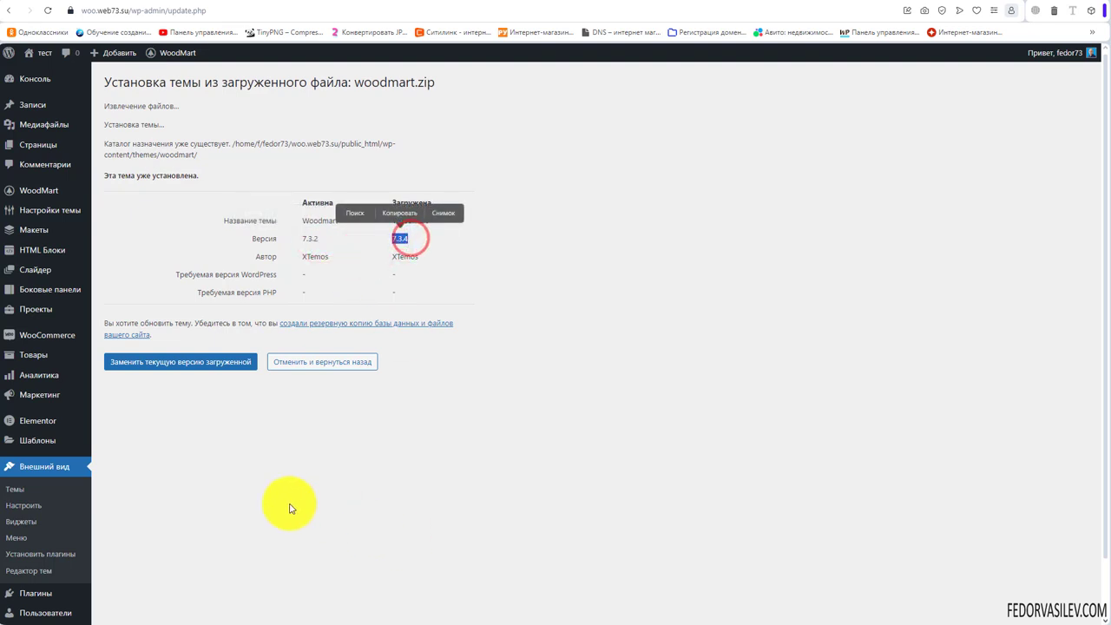
left_click(196, 418)
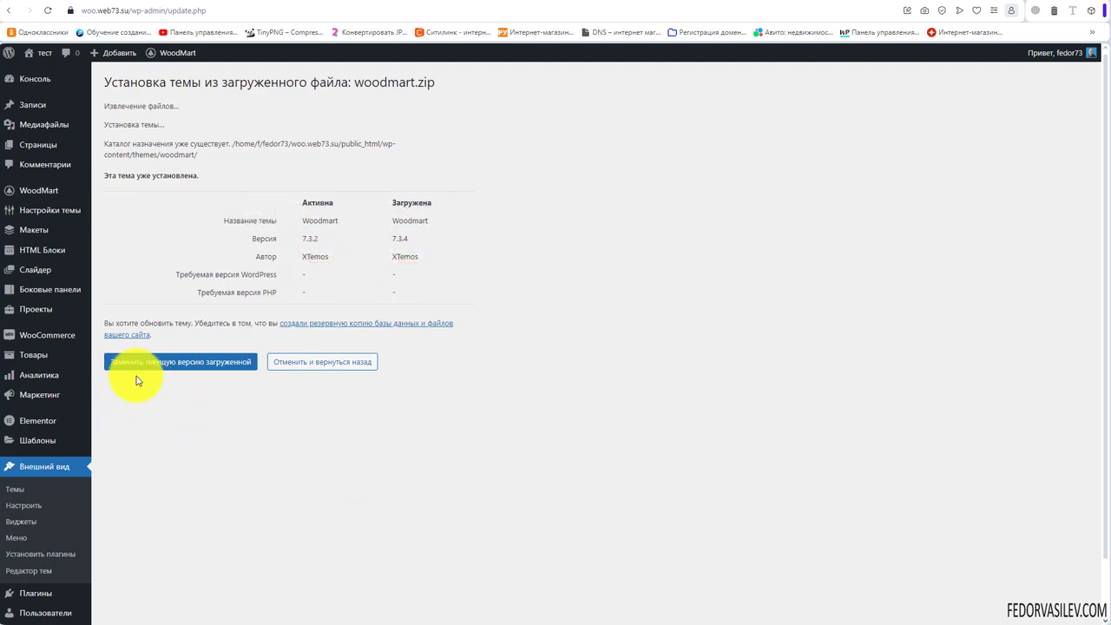
left_click(202, 366)
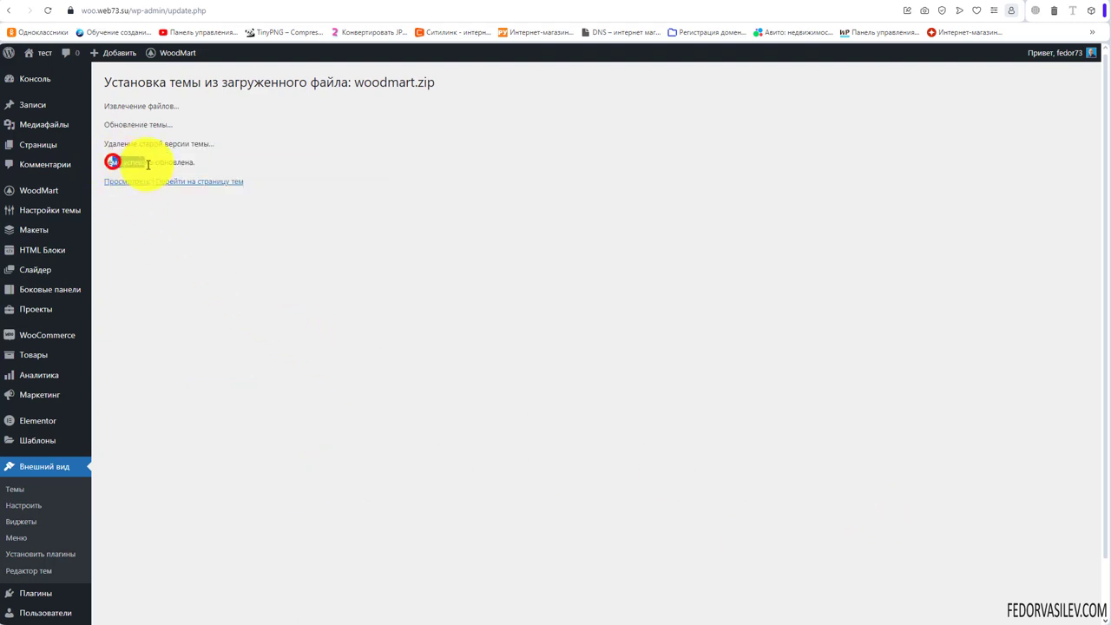
left_click(178, 245)
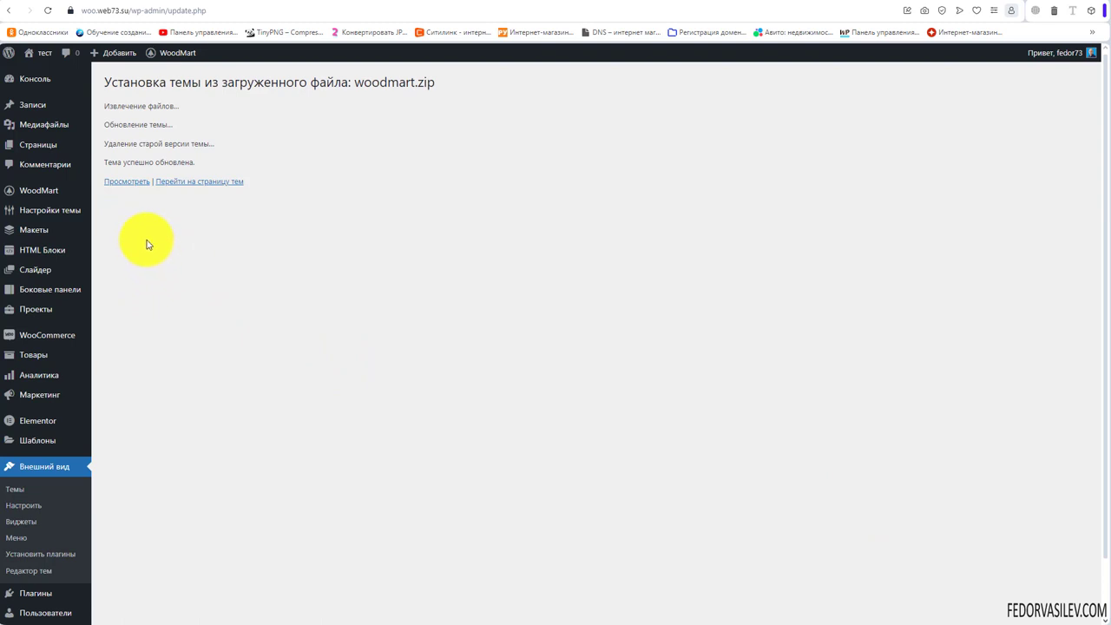
Step: Open the WoodMart theme settings and go to the product page section (Карточка товара)
mouse_move(50, 186)
left_click(134, 338)
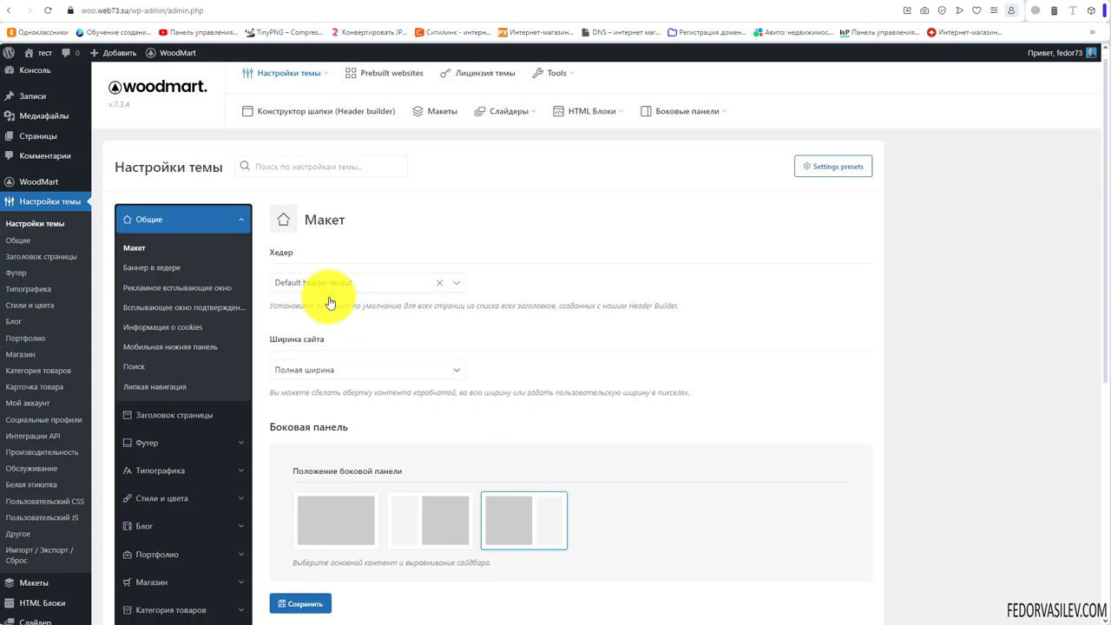
scroll(304, 292, "down", 2)
left_click(165, 358)
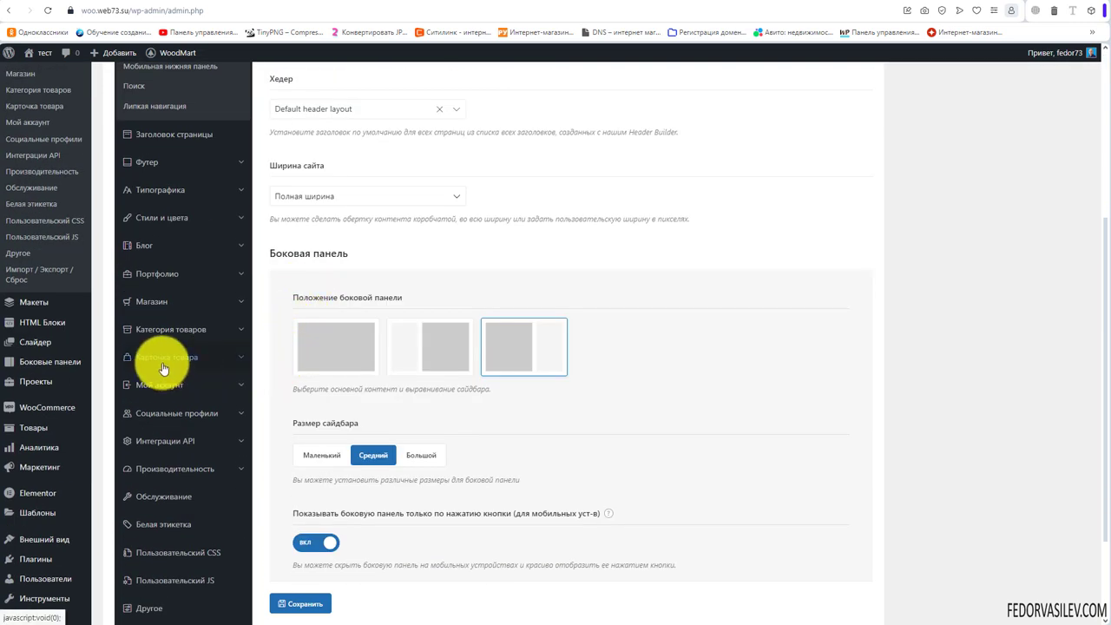
left_click(150, 367)
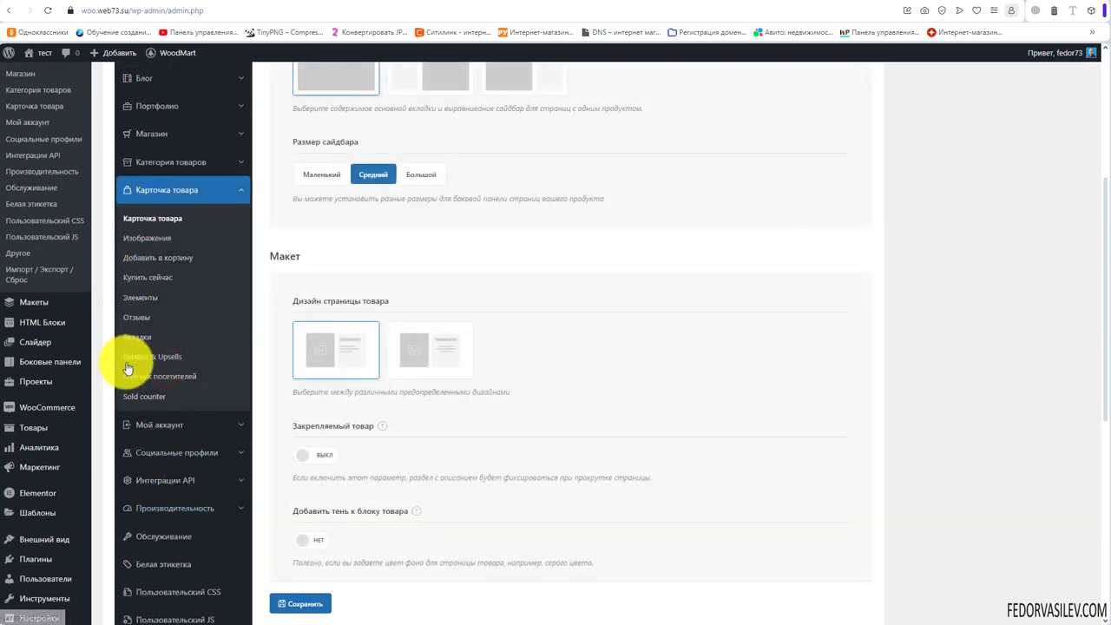
left_click(144, 223)
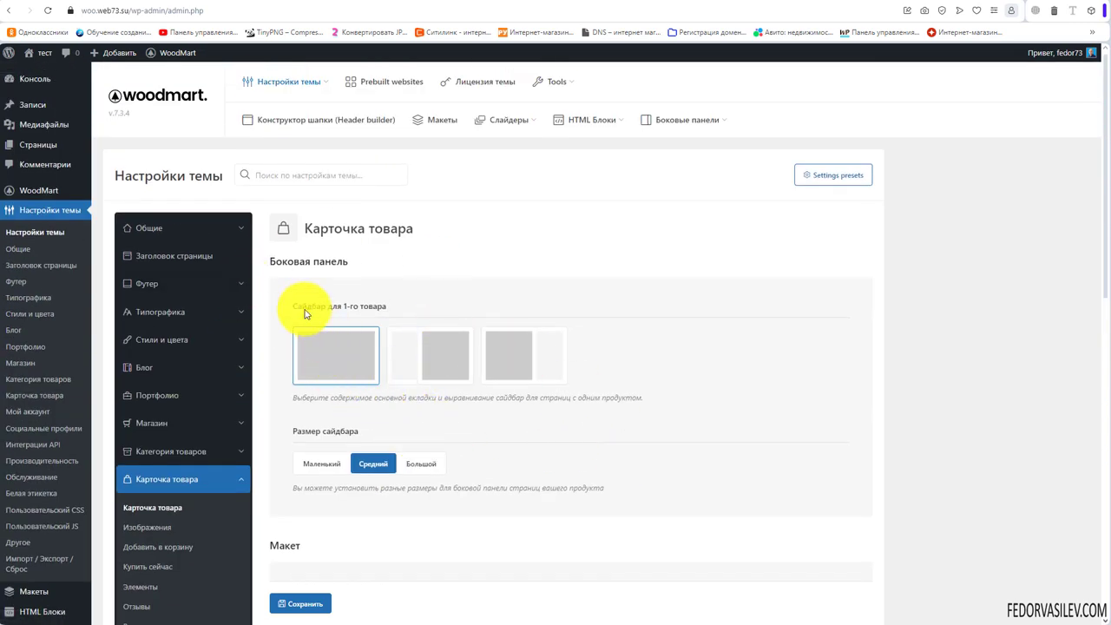
Step: Examine the classic lamp product page (лампа классик) and the shop catalogue on the live store
left_click(243, 5)
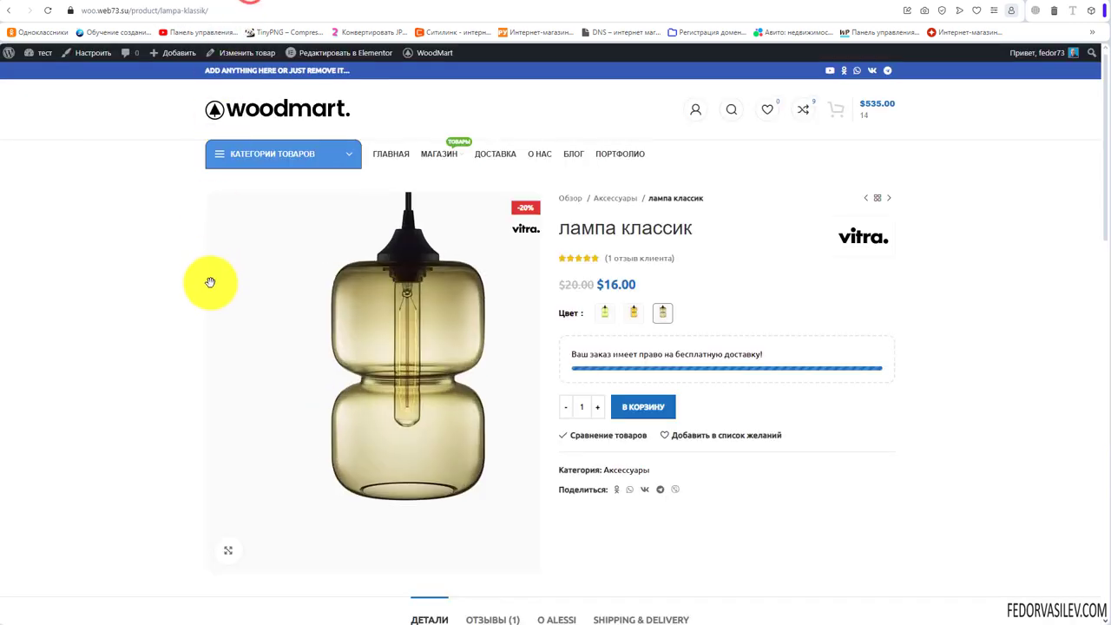
scroll(807, 229, "down", 4)
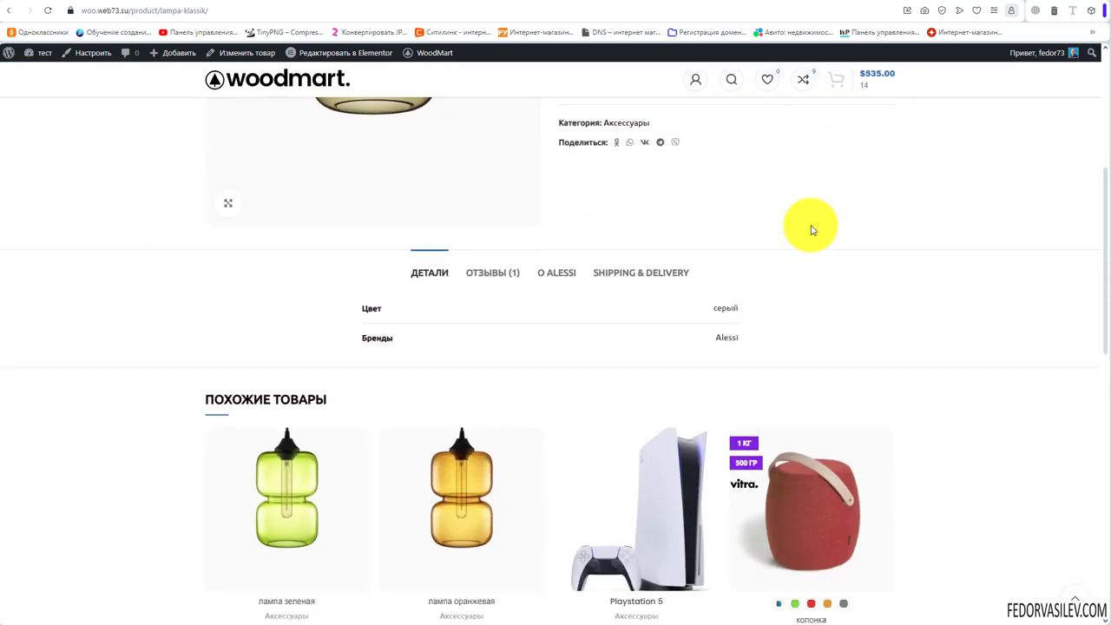
scroll(806, 228, "up", 4)
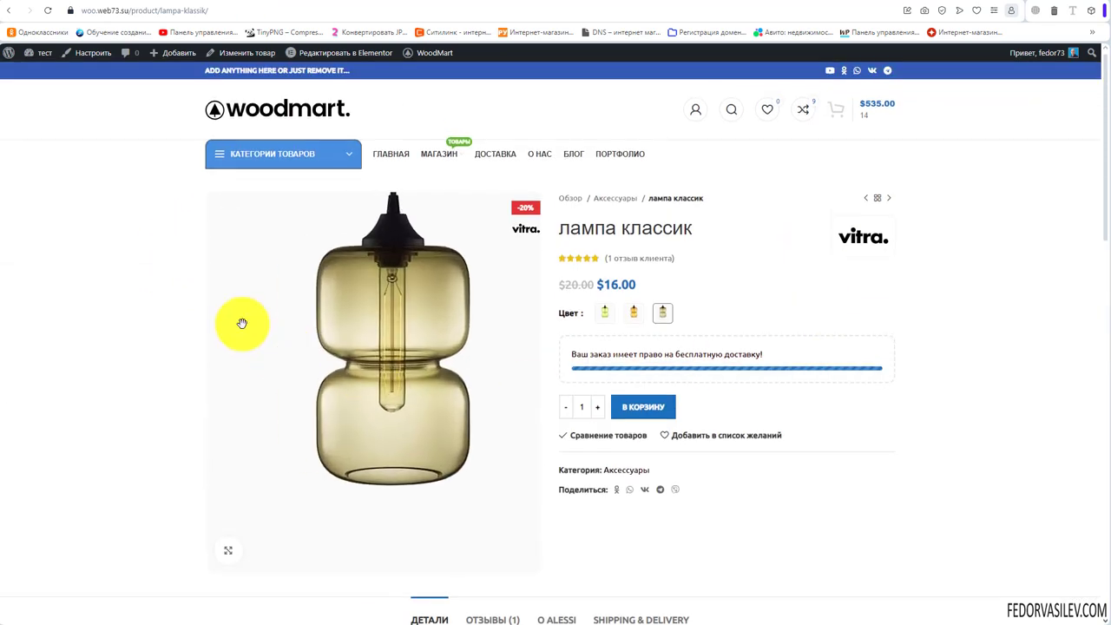
left_click(435, 156)
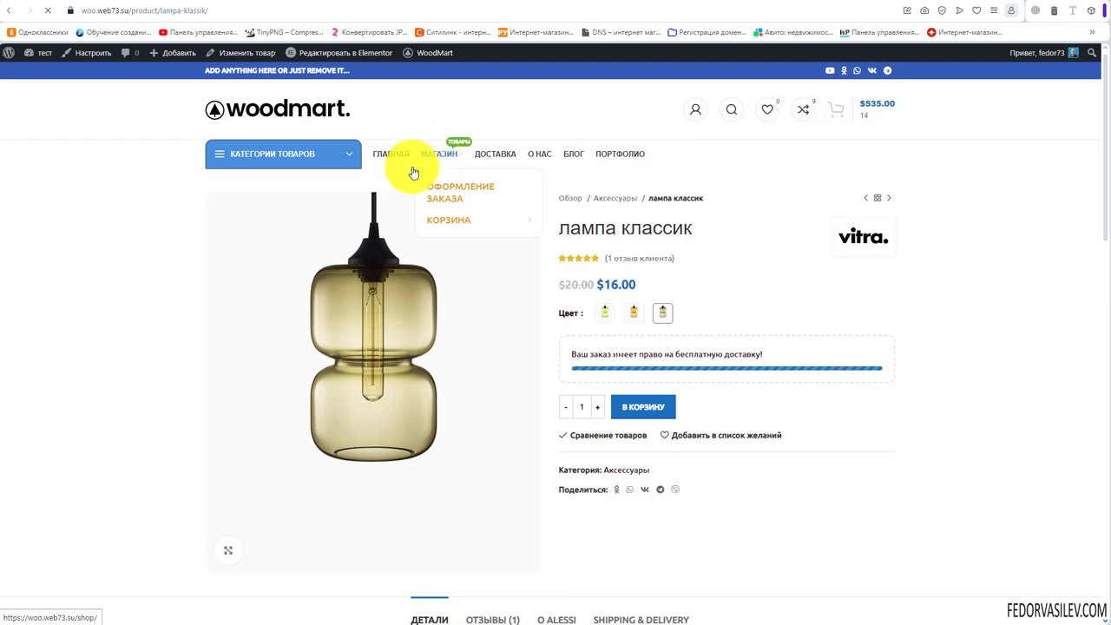
scroll(504, 320, "down", 3)
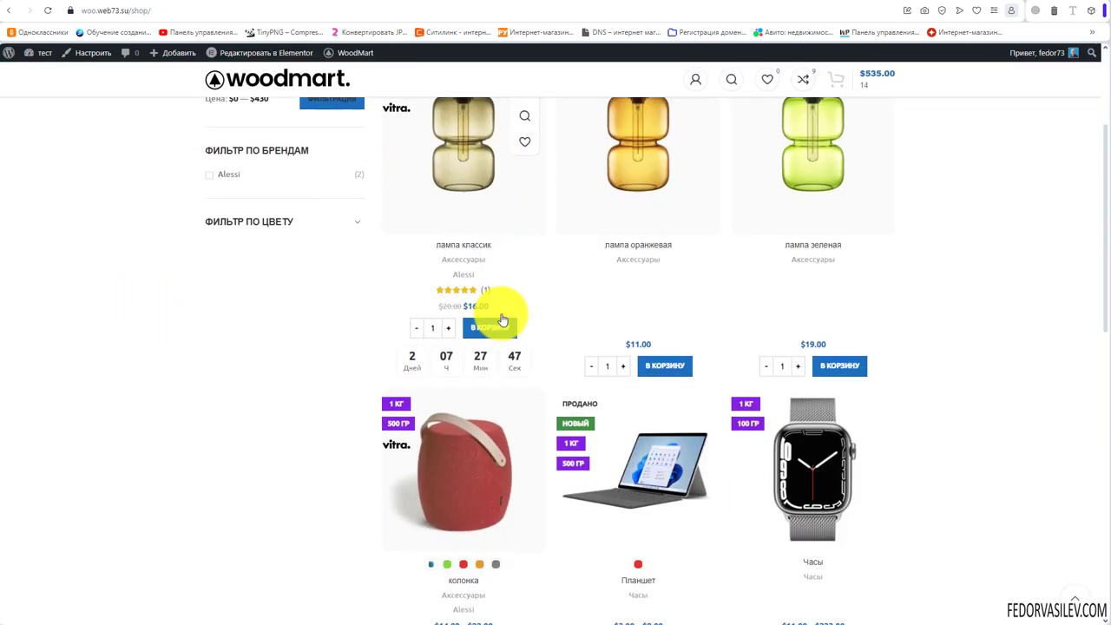
scroll(502, 321, "down", 5)
scroll(752, 427, "up", 8)
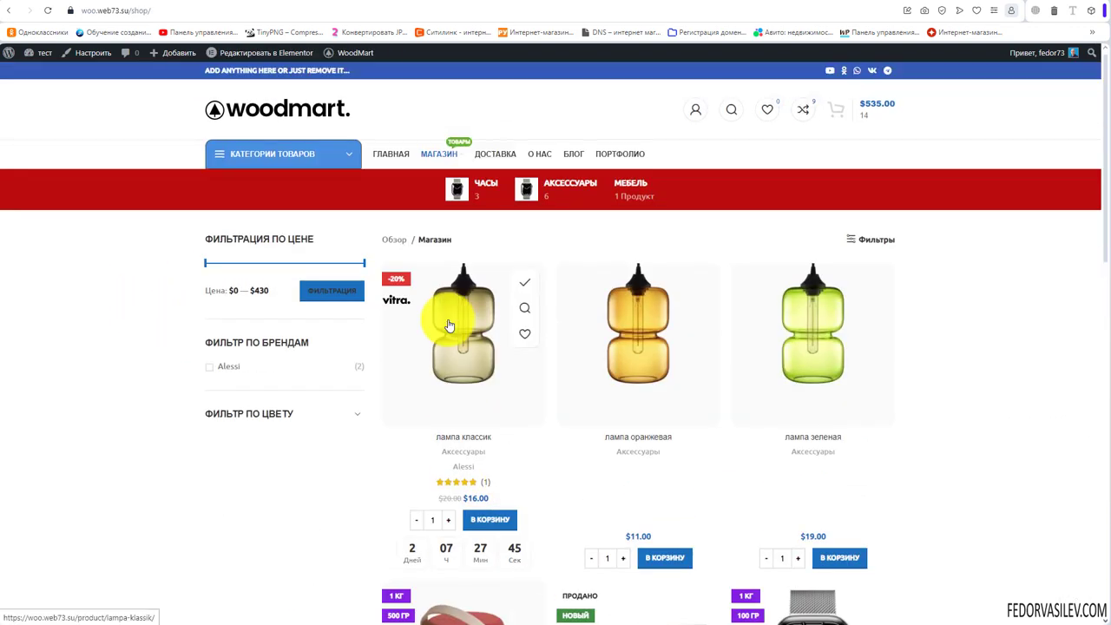
left_click(448, 321)
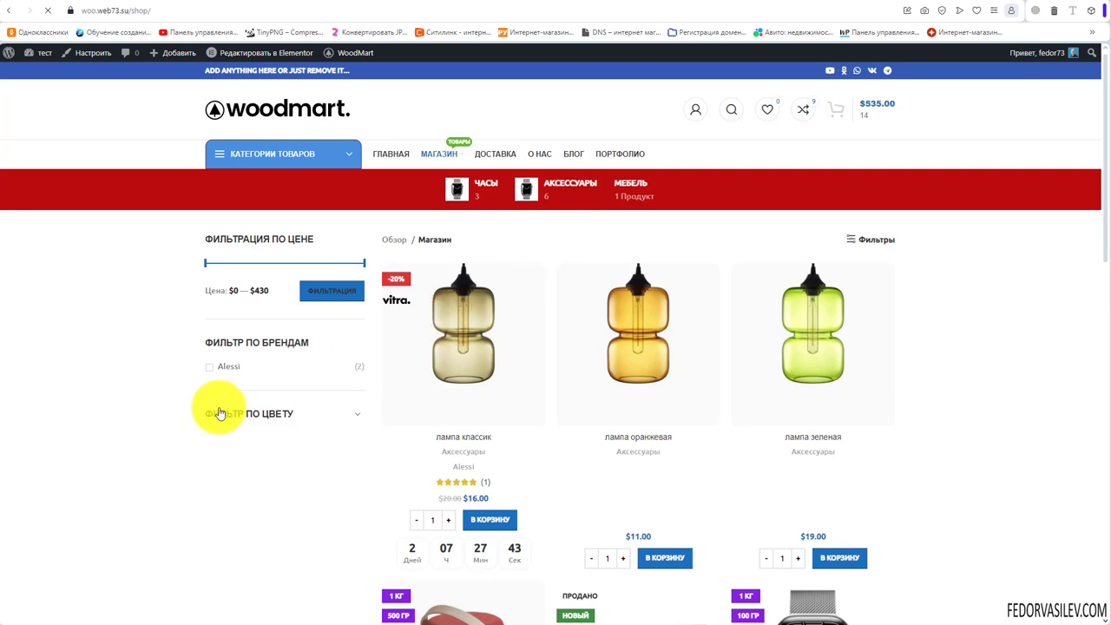
left_click(640, 409)
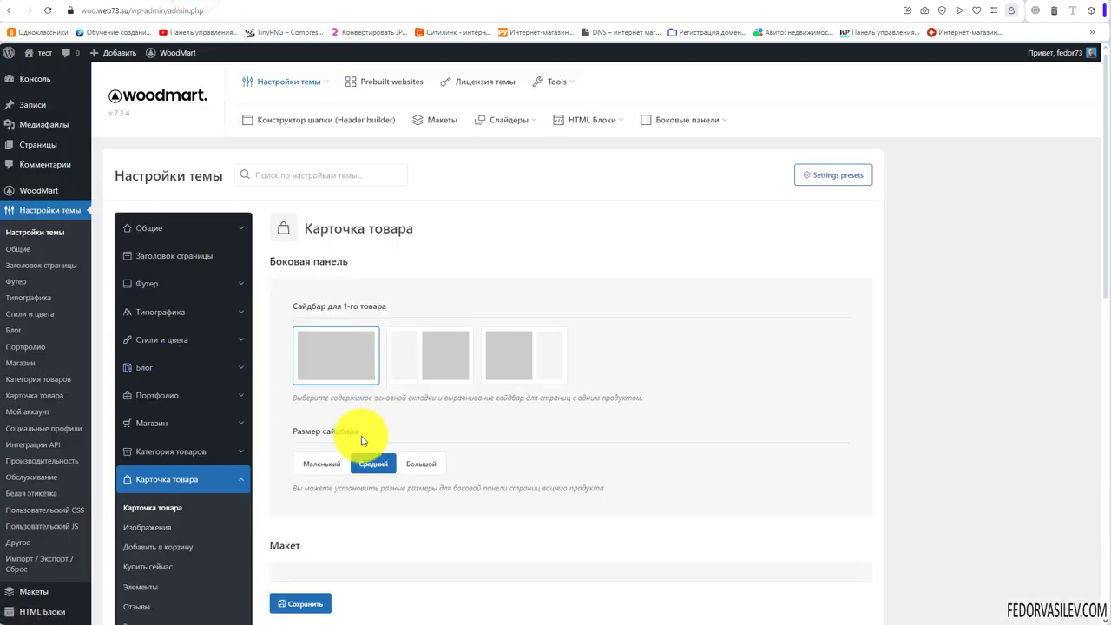
Step: Set the single product sidebar position (Сайдбар для 1-го товара) to the left-sidebar layout and view the full-height sidebar option's example
left_click(243, 2)
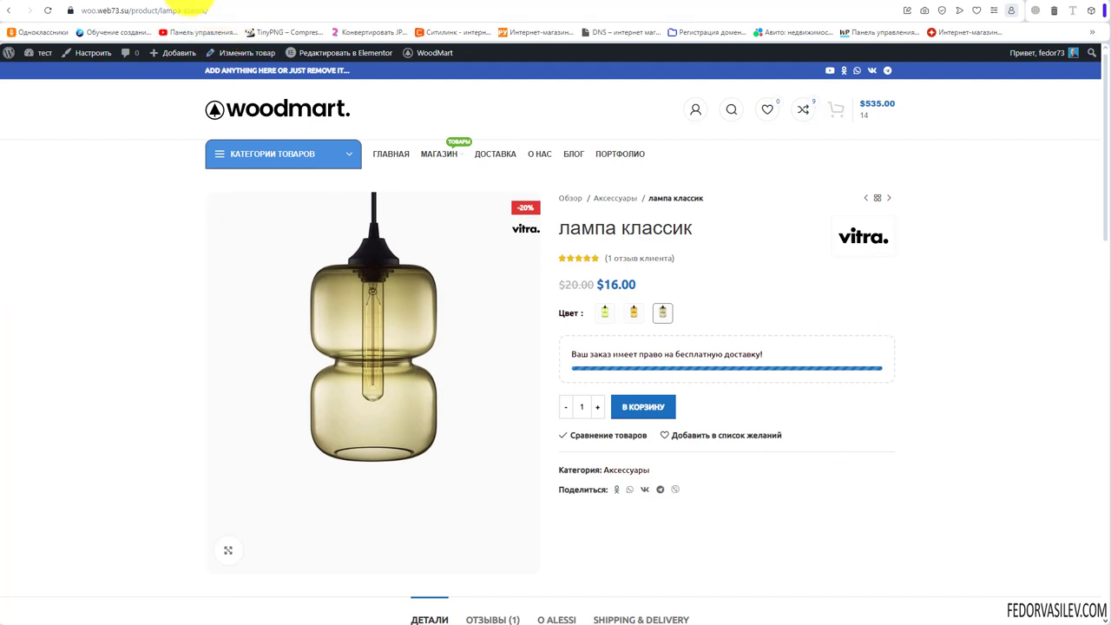
left_click(227, 2)
left_click(428, 355)
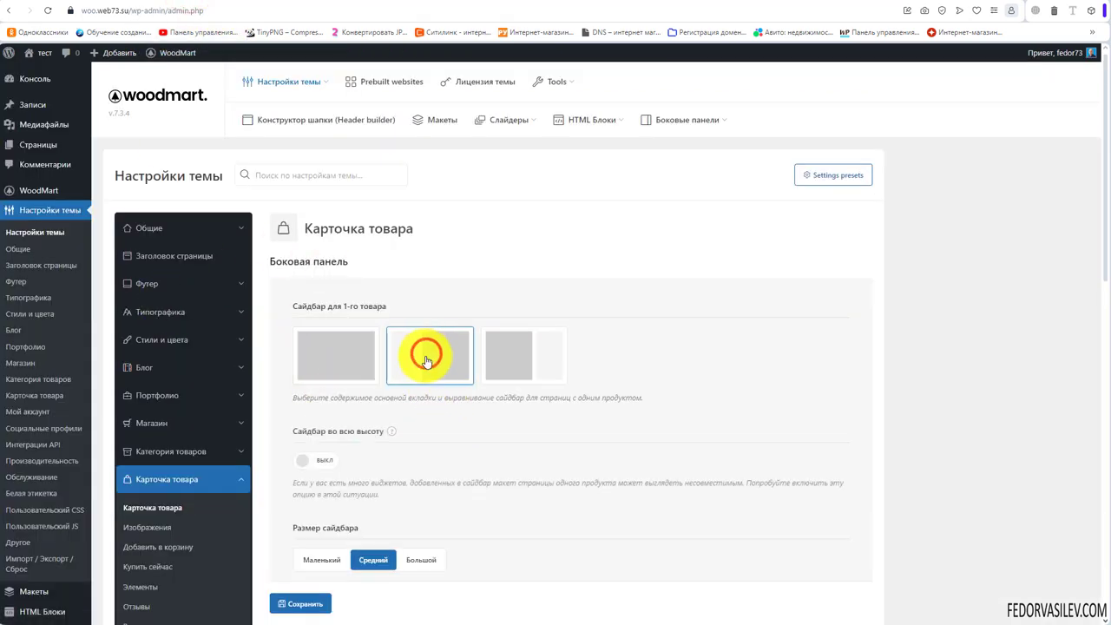
left_click(526, 350)
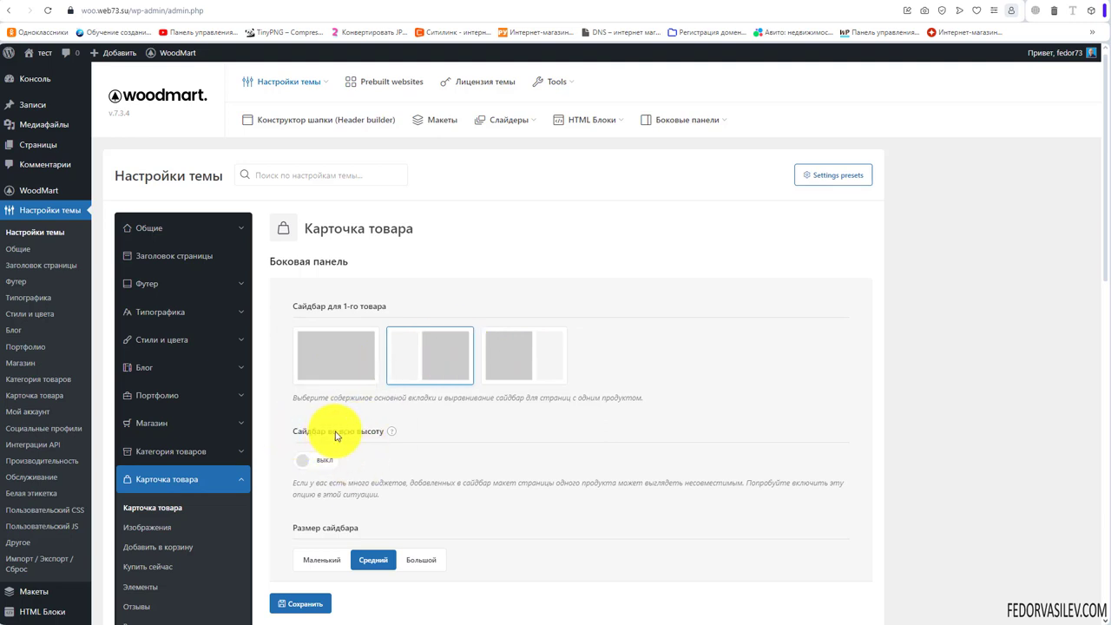
mouse_move(395, 436)
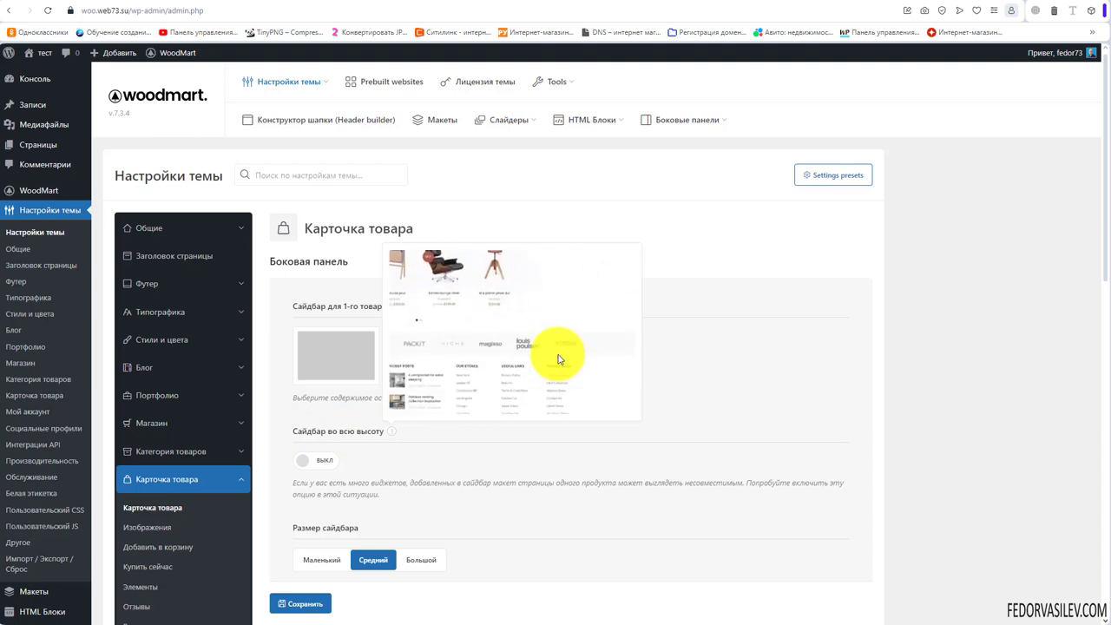
scroll(382, 451, "down", 2)
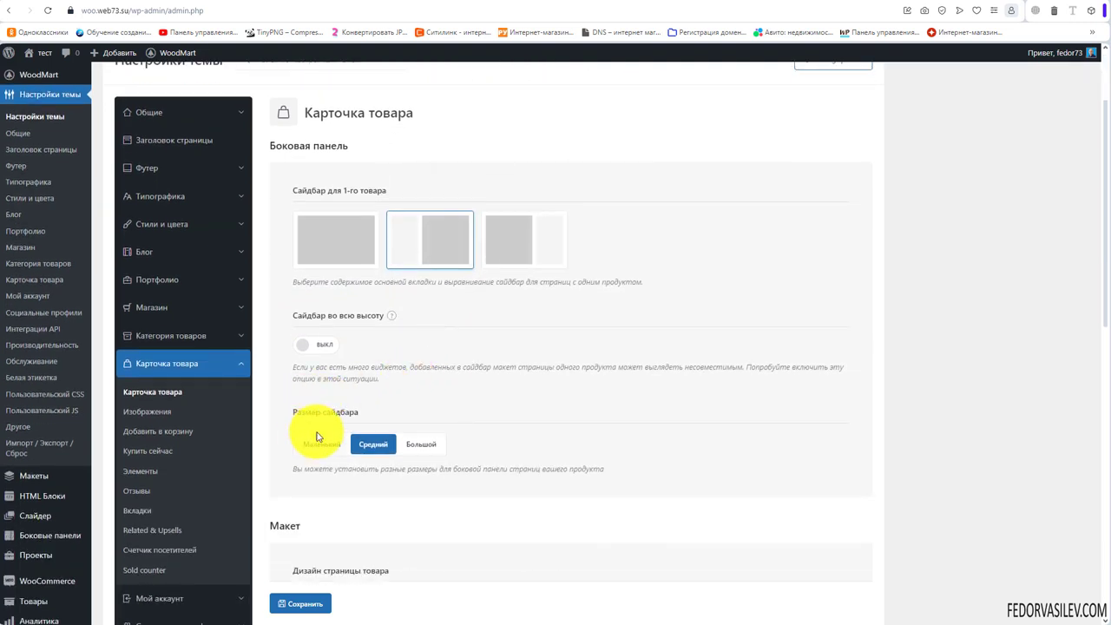
Step: Save the left-sidebar setting and examine the reloaded classic lamp product page (лампа классик)
left_click(318, 607)
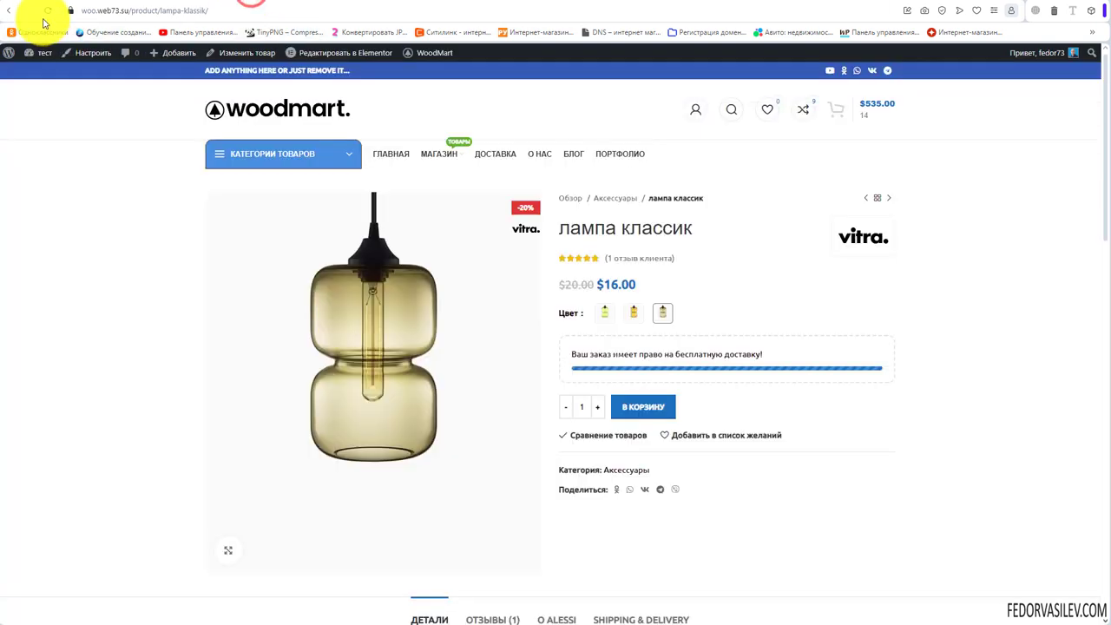
left_click(48, 10)
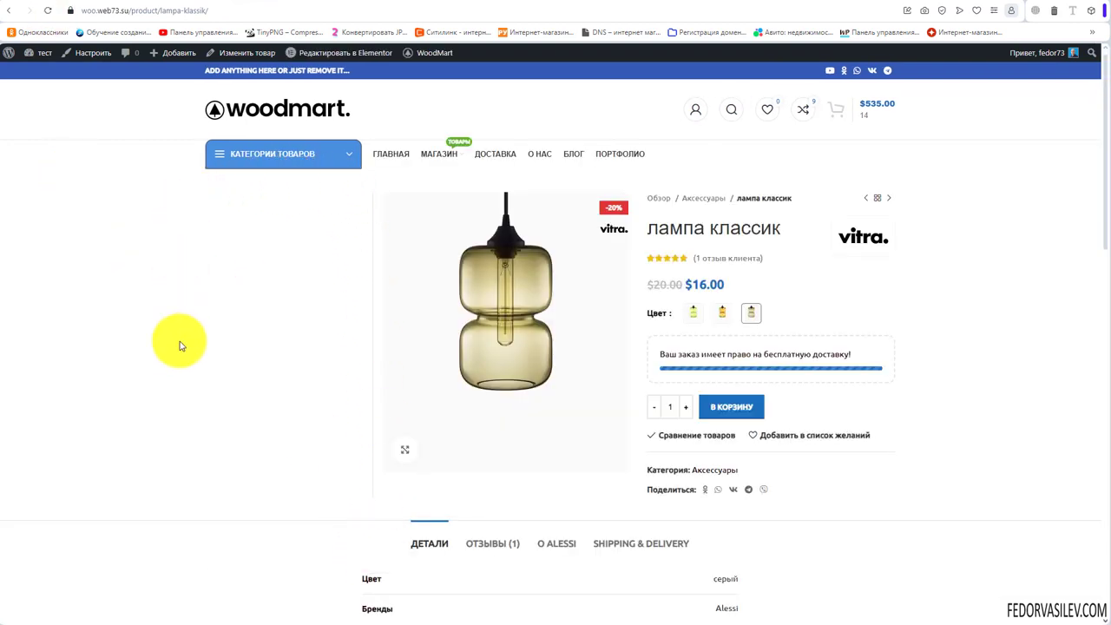
scroll(194, 449, "down", 5)
scroll(261, 439, "up", 5)
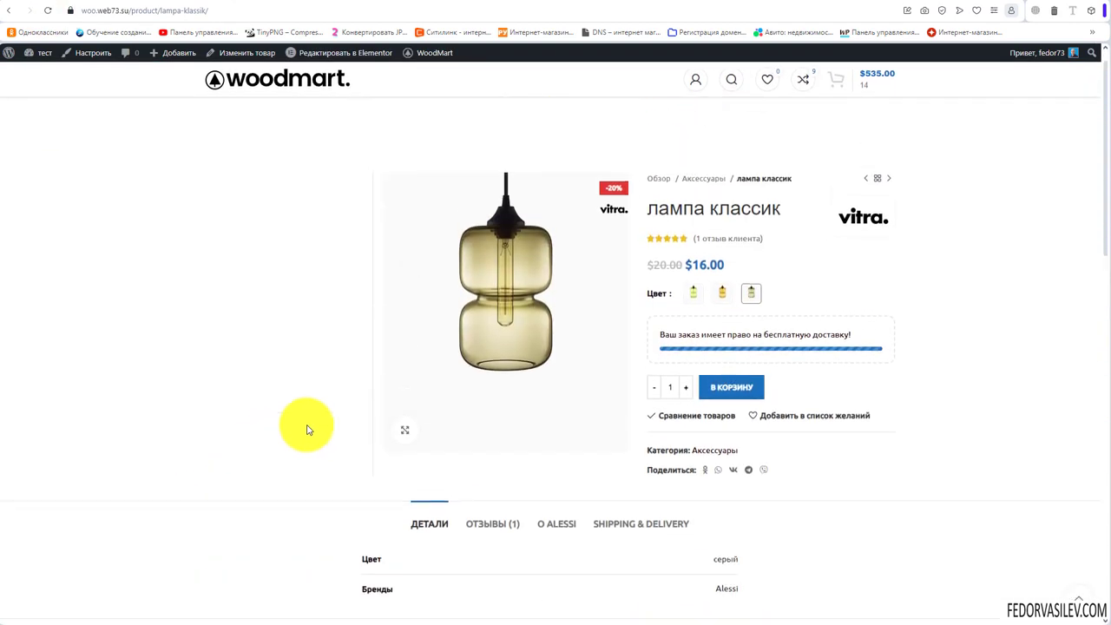
scroll(305, 429, "up", 1)
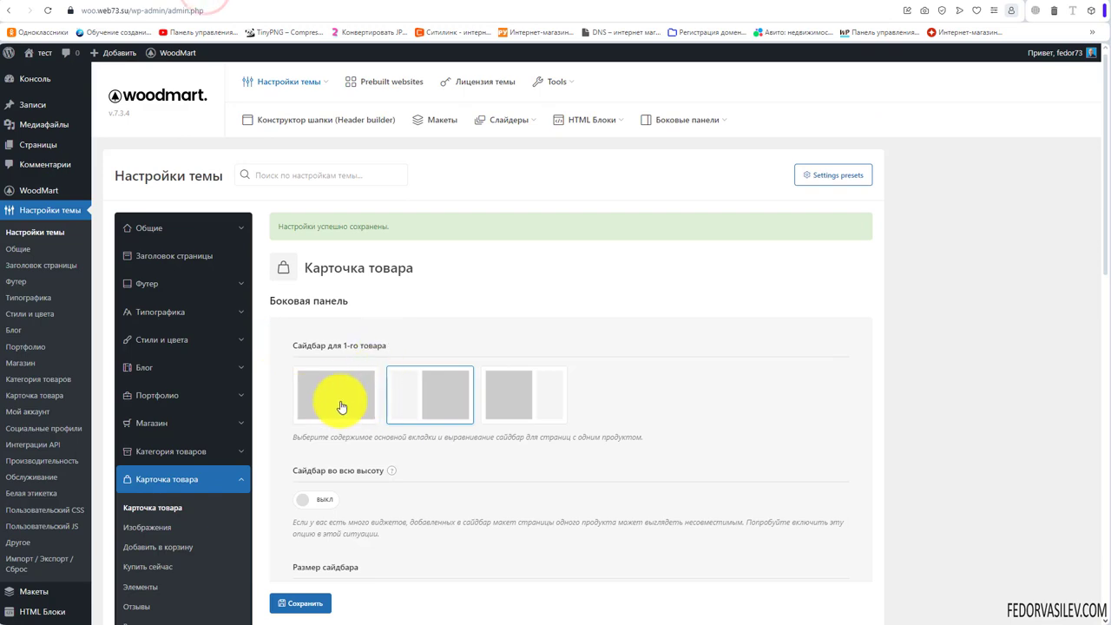
Step: Set the single product sidebar (Сайдбар для 1-го товара) to the layout without a sidebar and examine the lamp page's description block
left_click(338, 397)
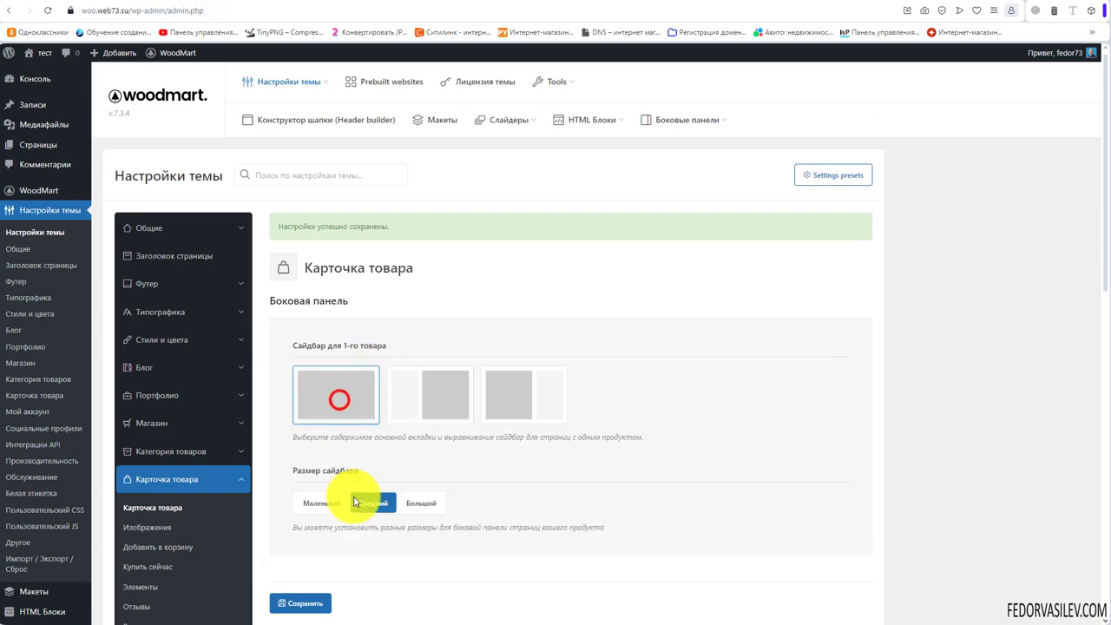
scroll(695, 434, "down", 5)
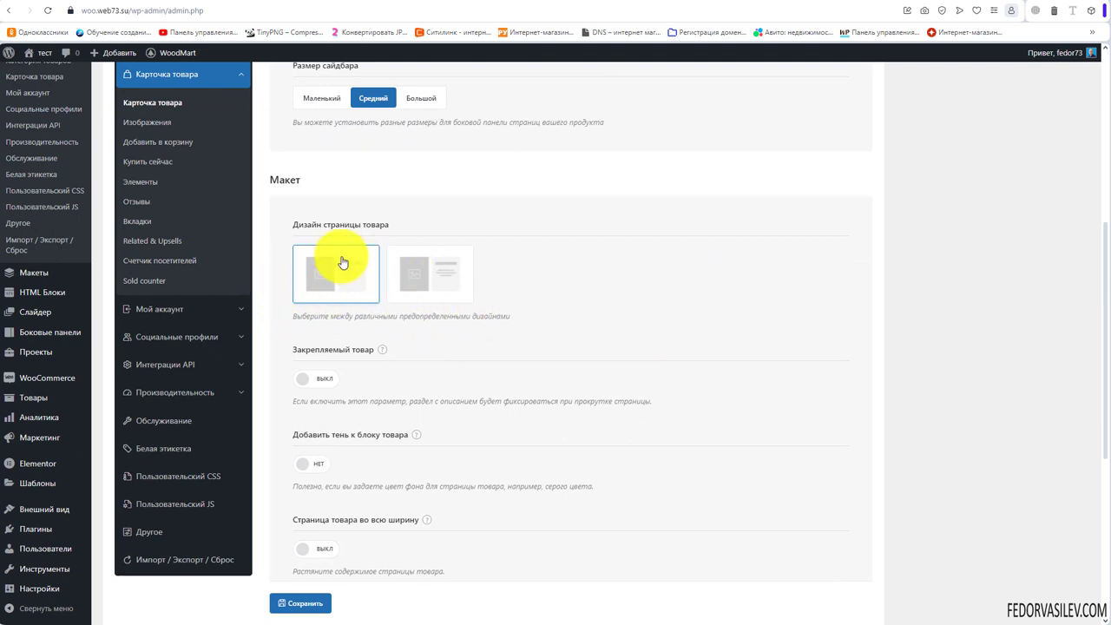
left_click(252, 4)
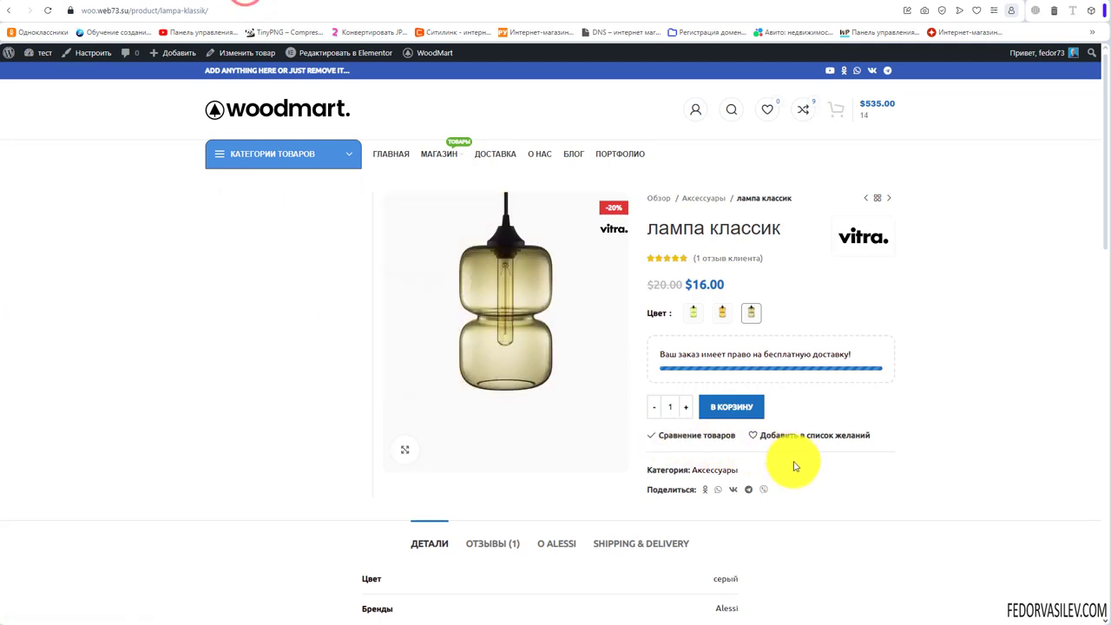
left_click_drag(846, 469, 440, 188)
left_click(217, 3)
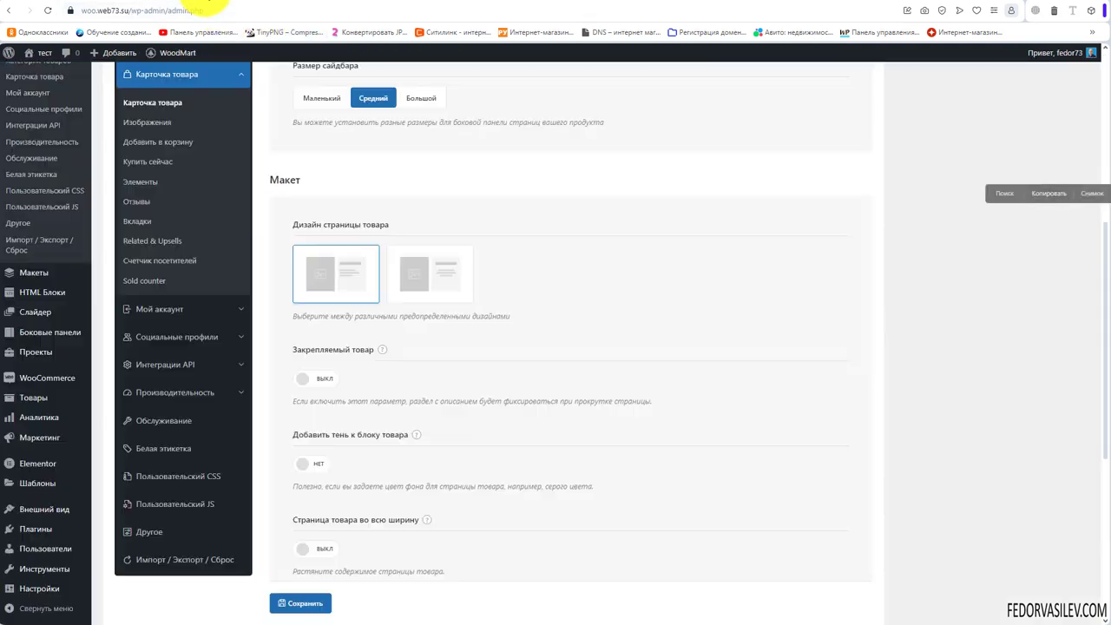
Step: Set the product page design (Дизайн страницы товара) to the centred-text variant, save, and view it on the lamp product page
left_click(414, 277)
left_click(299, 601)
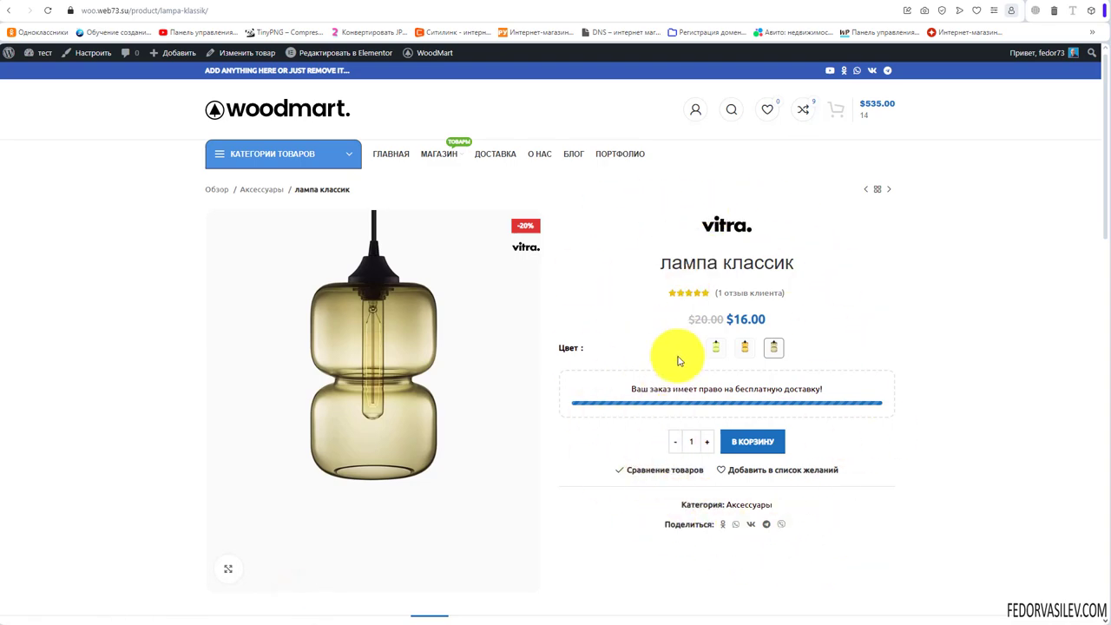
scroll(671, 347, "down", 3)
scroll(315, 198, "up", 3)
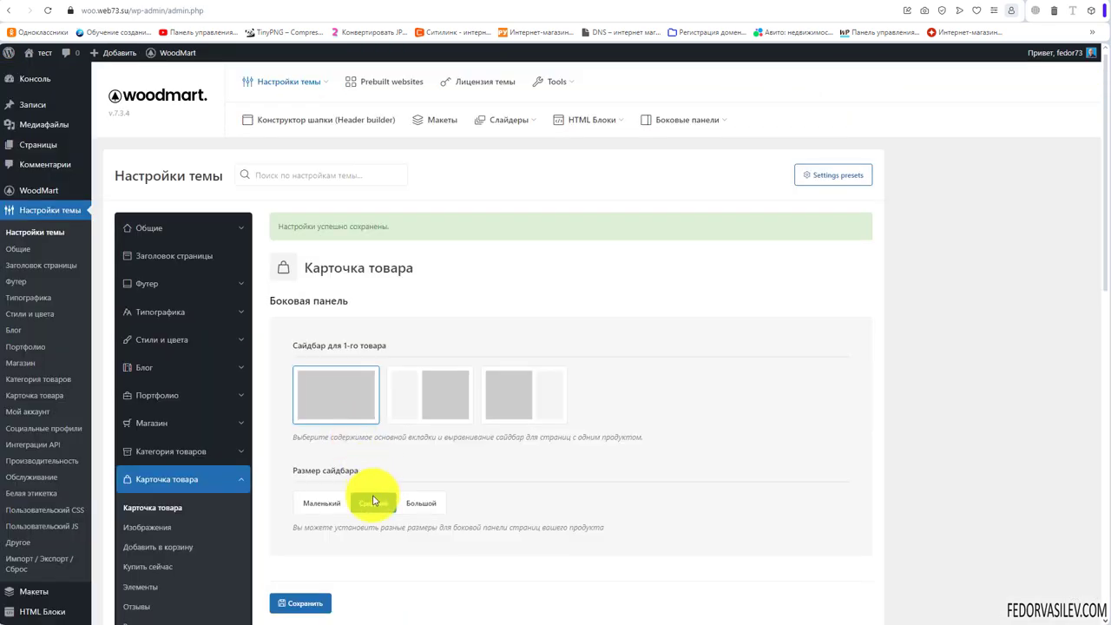
Step: Restore the left-aligned product page design, view the sticky product example (Закрепляемый товар), and switch that option on and off again
scroll(373, 501, "down", 4)
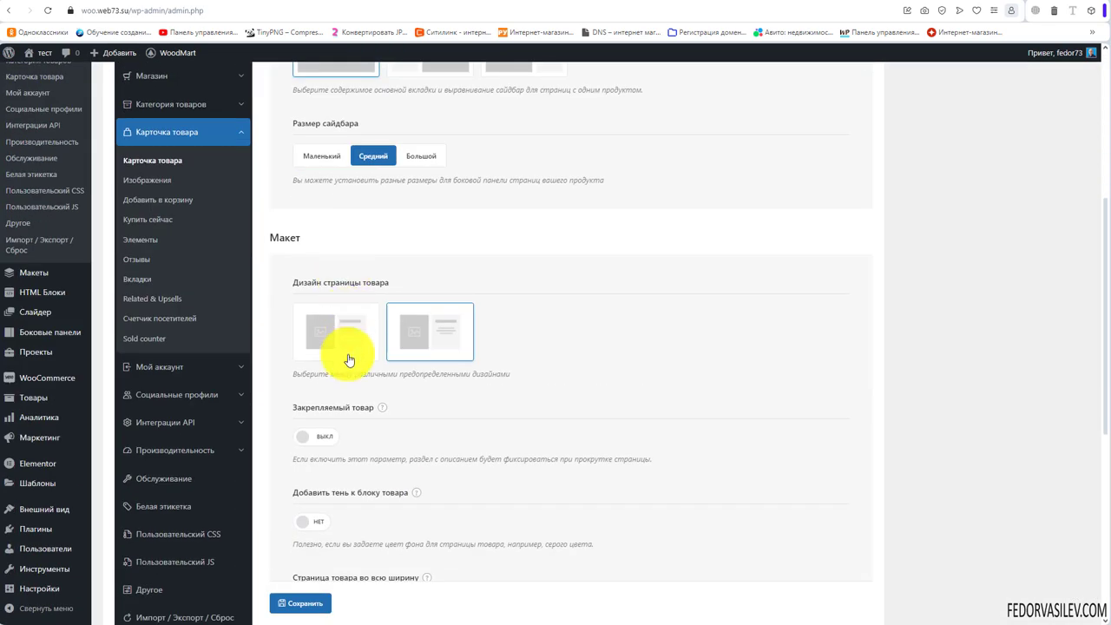
mouse_move(382, 407)
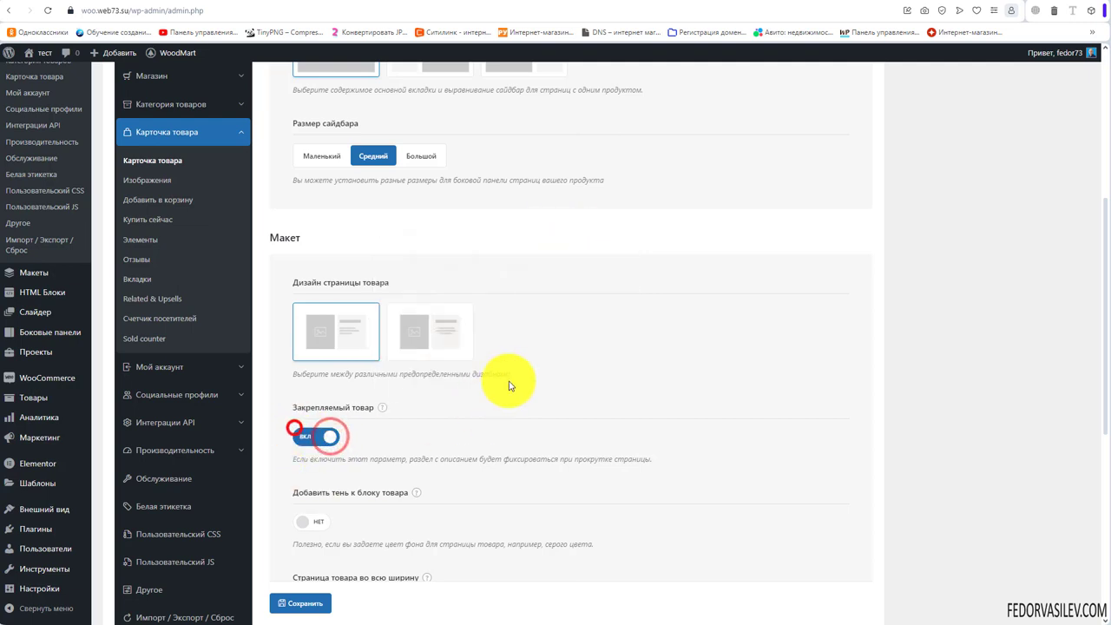
scroll(508, 377, "down", 1)
left_click(305, 319)
scroll(515, 366, "down", 1)
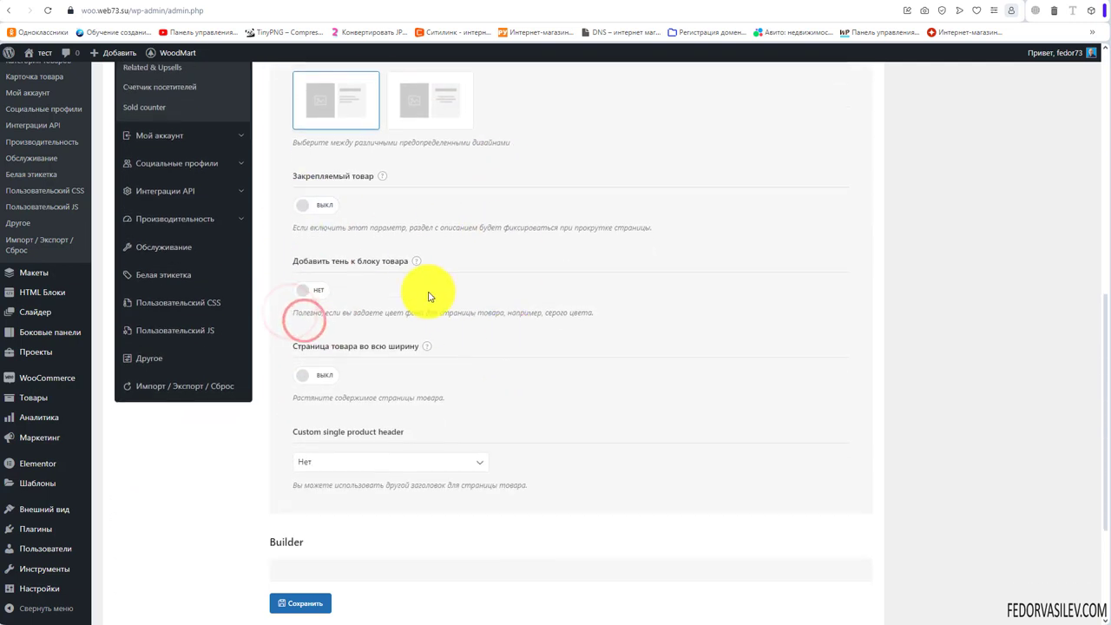
Step: Enable the product block shadow (Добавить тень к блоку товара) and the full-width product page (Страница товара во всю ширину), and save
mouse_move(420, 270)
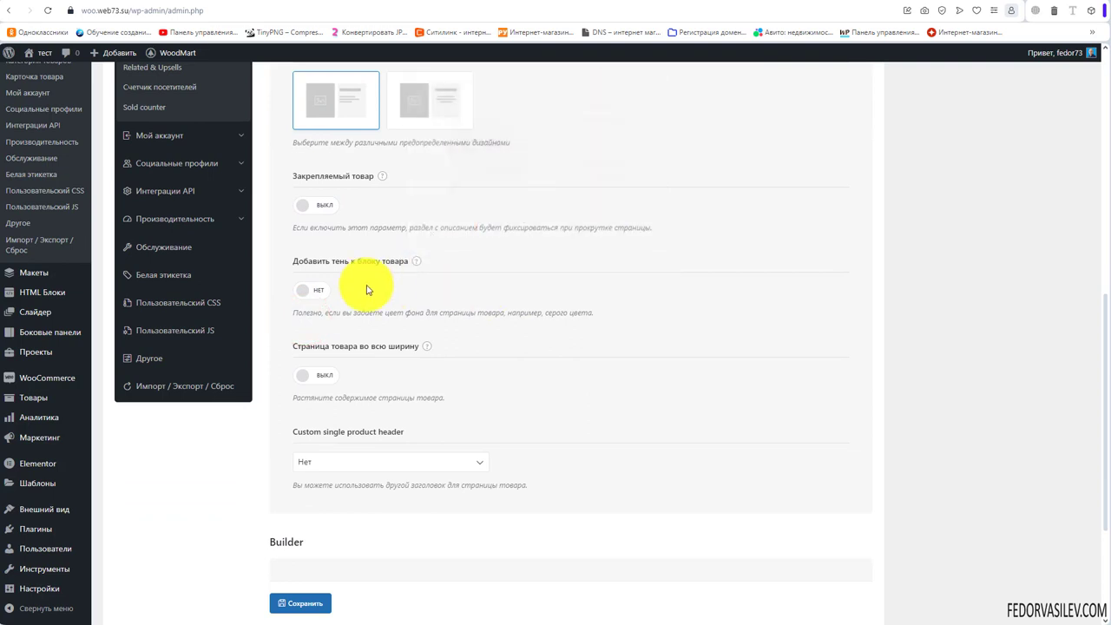
left_click(327, 293)
mouse_move(425, 345)
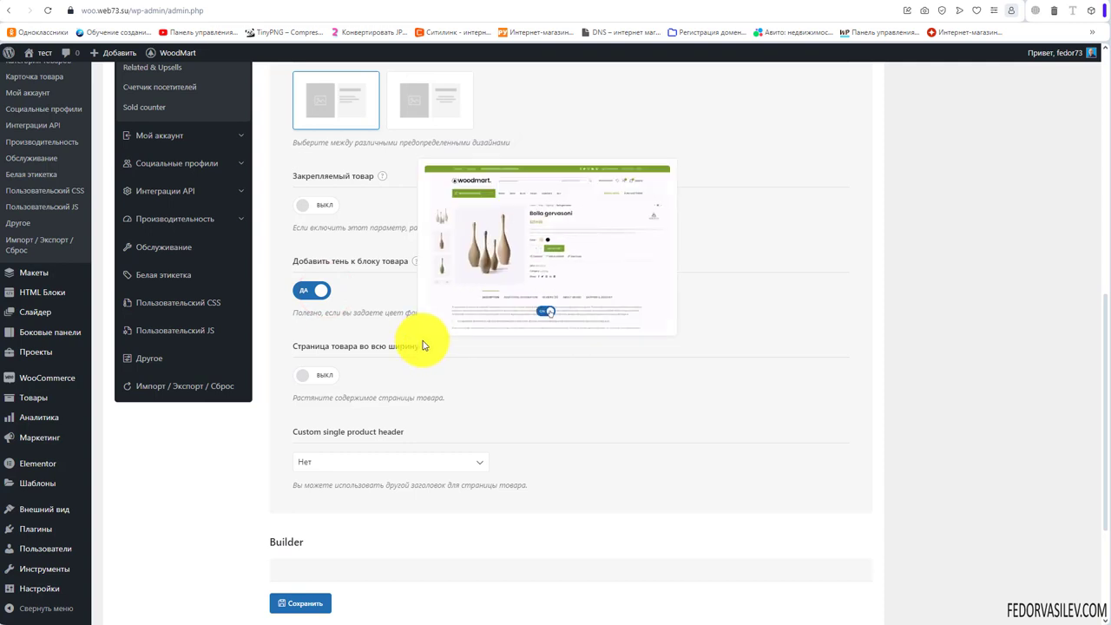
left_click(310, 376)
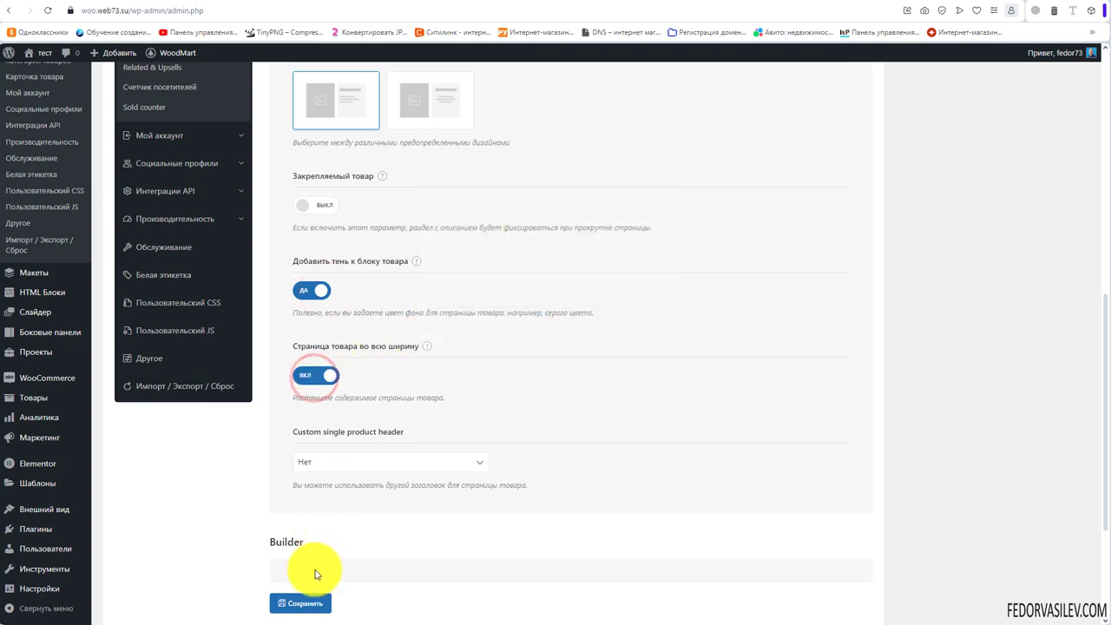
left_click(300, 601)
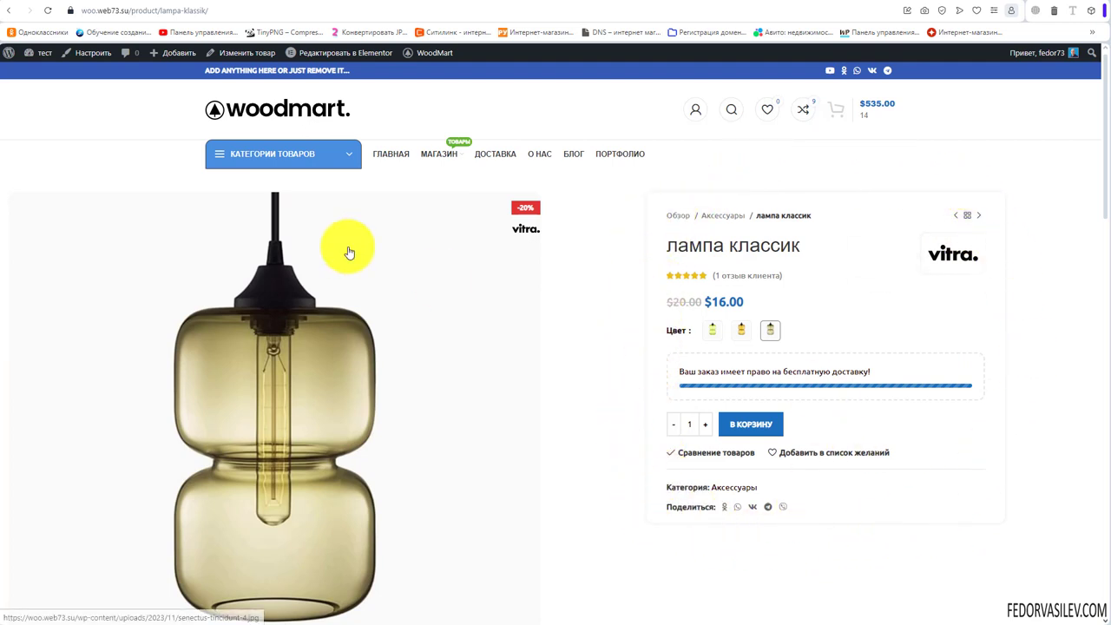
Step: Examine the shadowed full-width lamp product page and switch off the full-width product page option in the theme settings
scroll(347, 335, "down", 6)
scroll(298, 288, "up", 6)
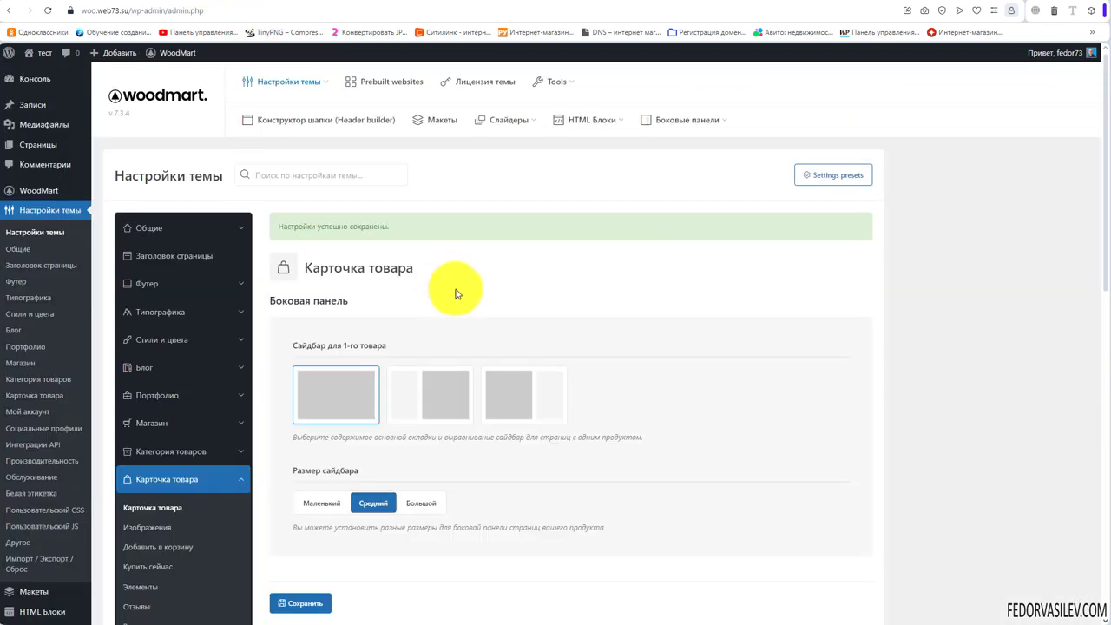
scroll(454, 287, "down", 10)
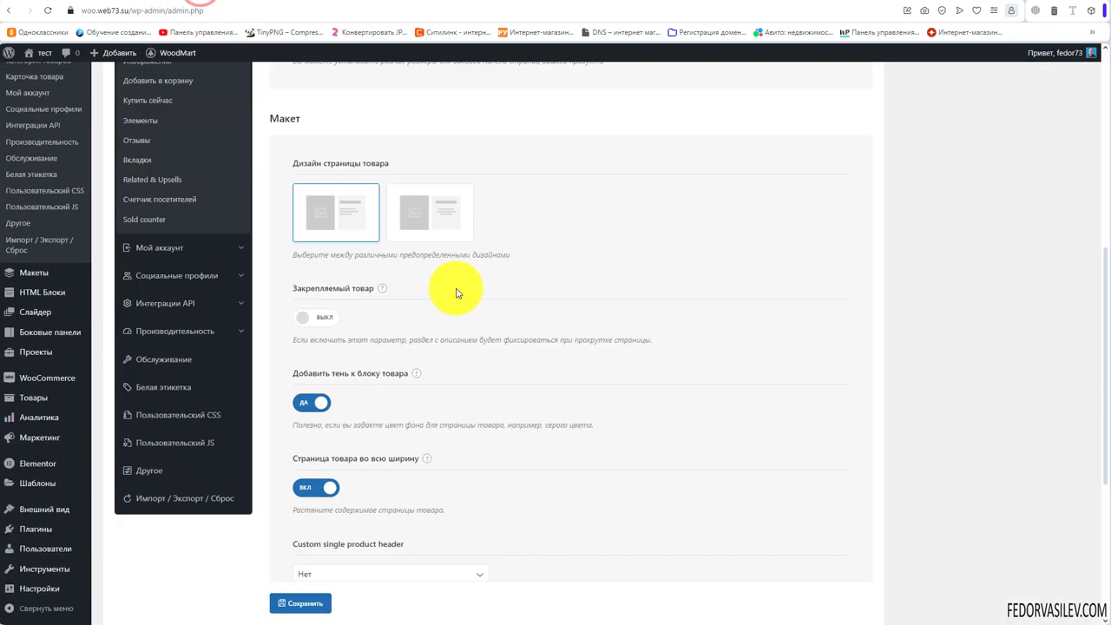
left_click(321, 263)
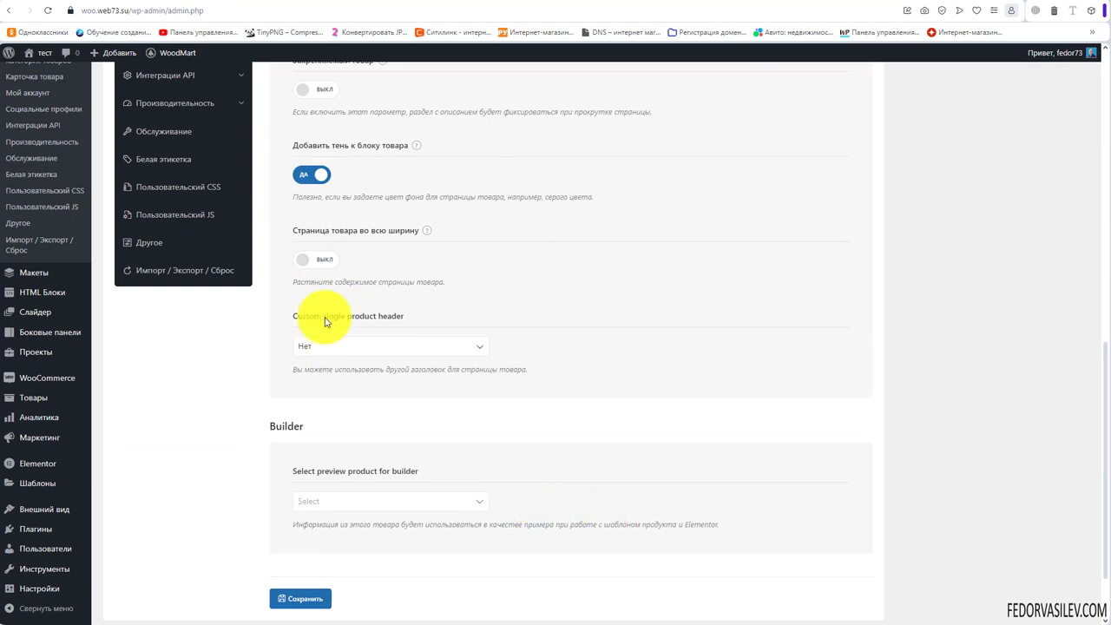
Step: Set the custom single product header to вторичная, save, and compare the lamp page's header with the shop page's header
left_click(309, 349)
left_click(318, 385)
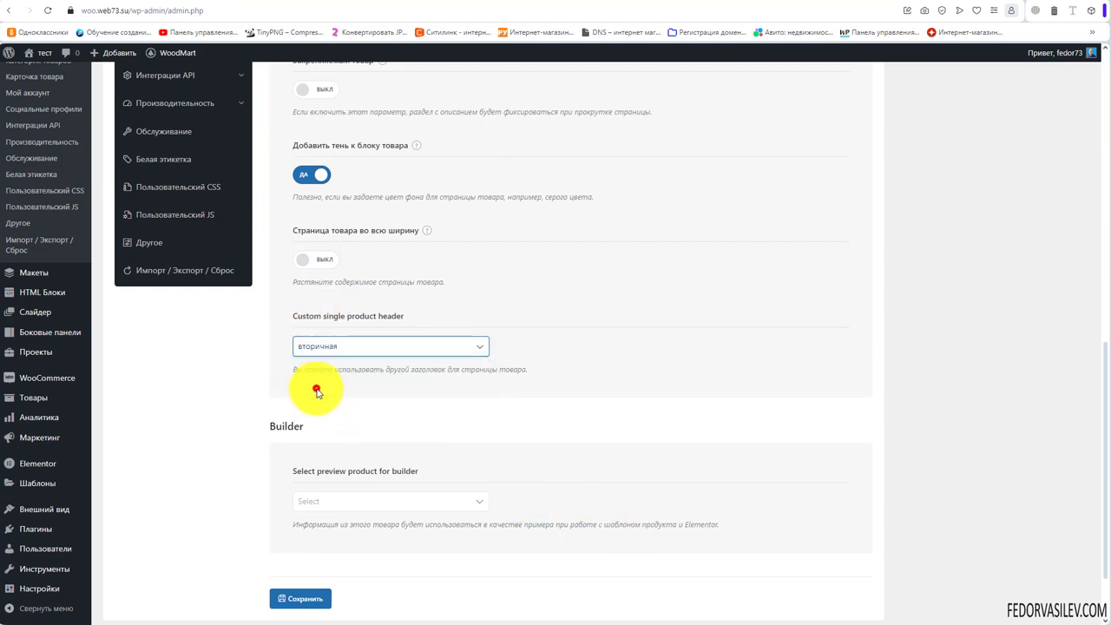
left_click(300, 598)
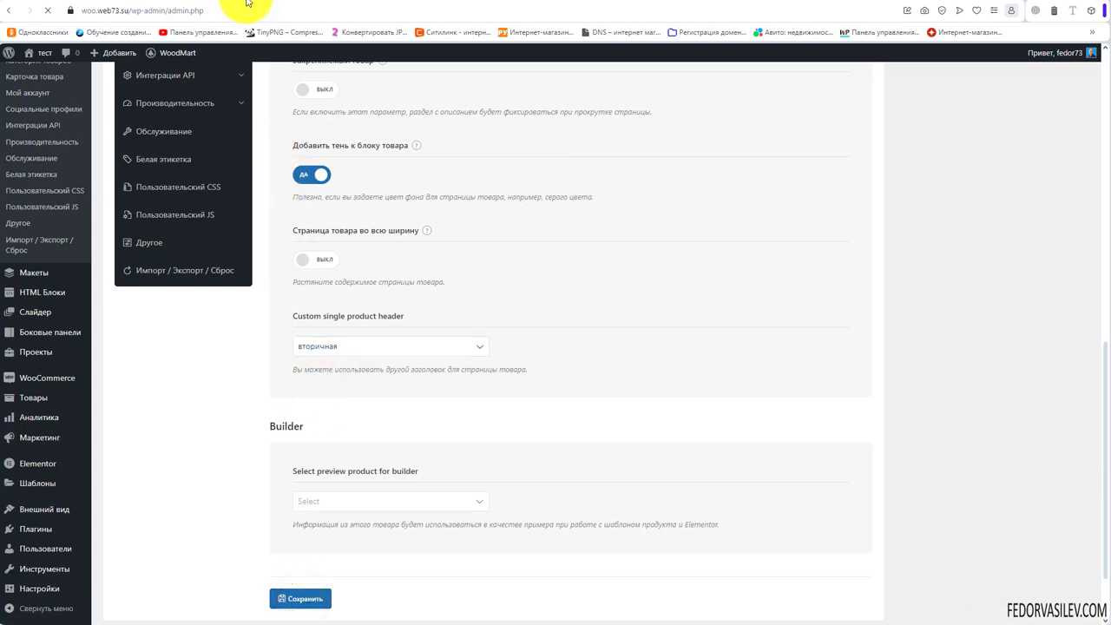
left_click(250, 2)
left_click(48, 12)
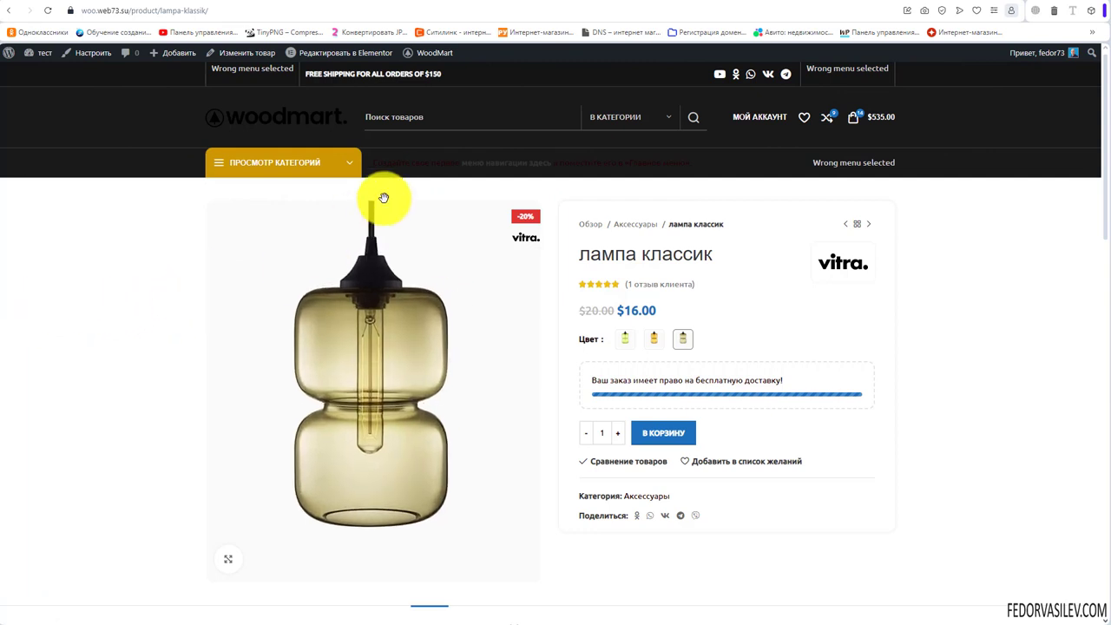
left_click(9, 52)
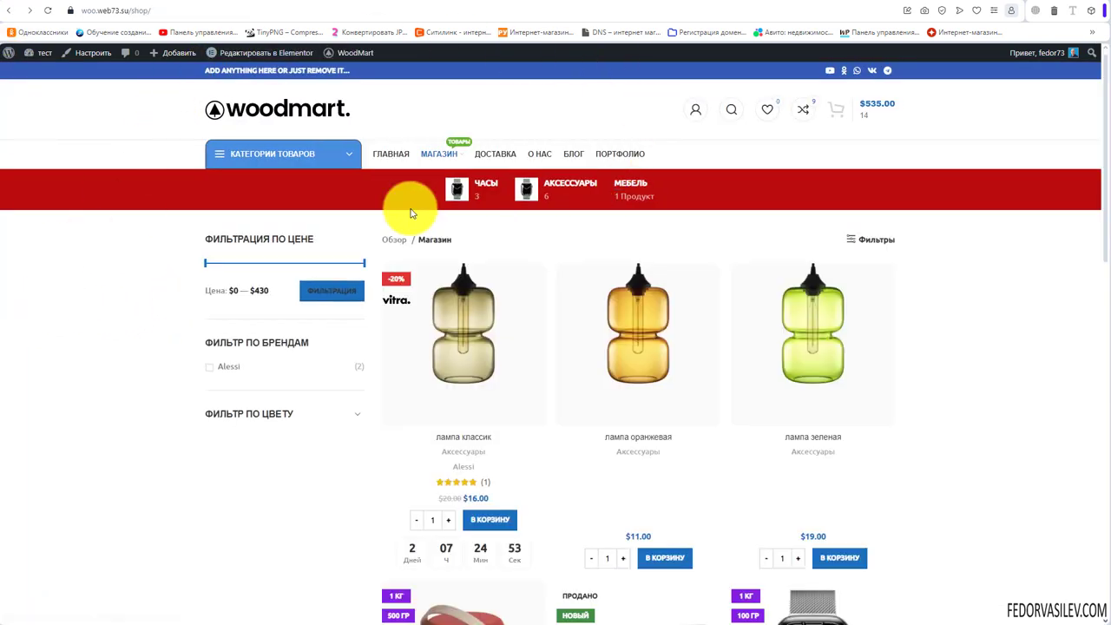
left_click(449, 323)
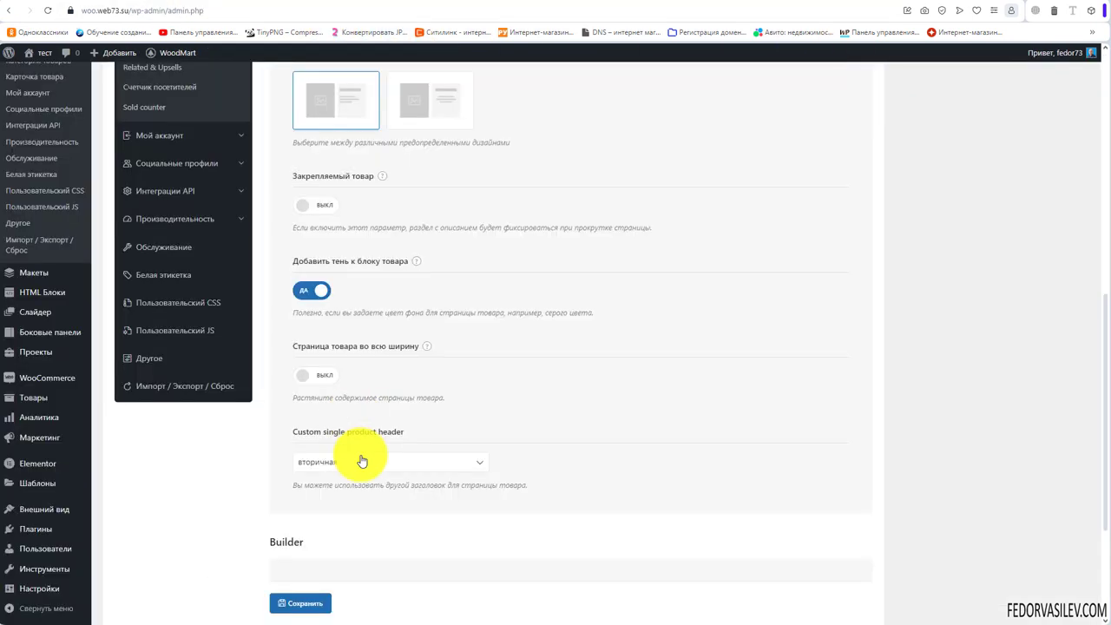
Step: Set the custom single product header back to Нет
left_click(360, 454)
left_click(352, 478)
scroll(521, 491, "down", 2)
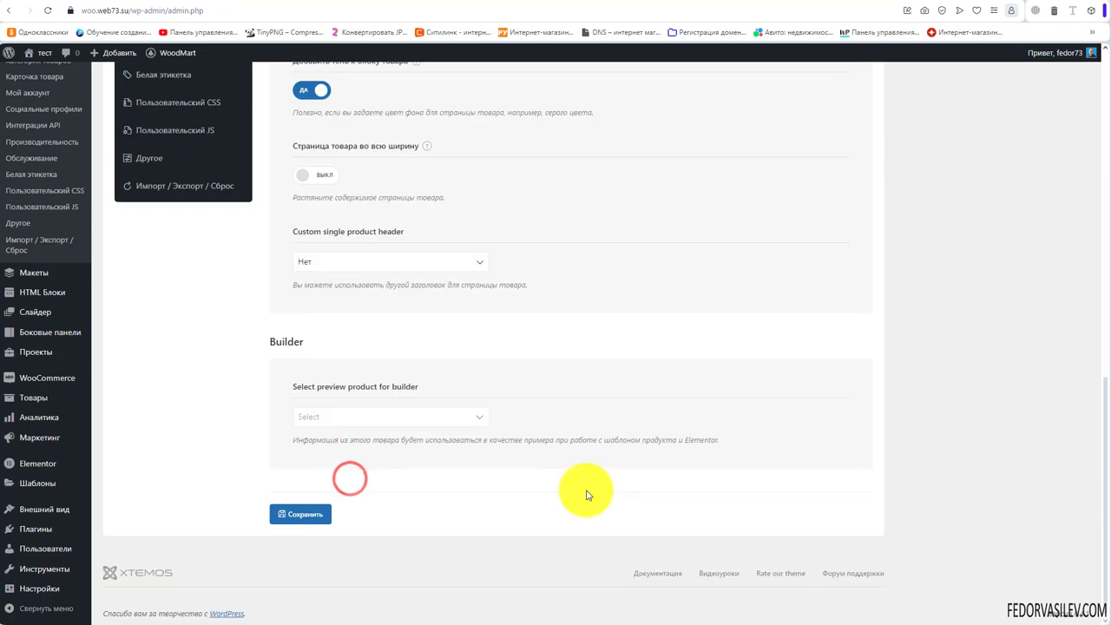
Step: Choose лампа классик ID:(220) as the preview product for the builder and save the theme settings
double_click(276, 342)
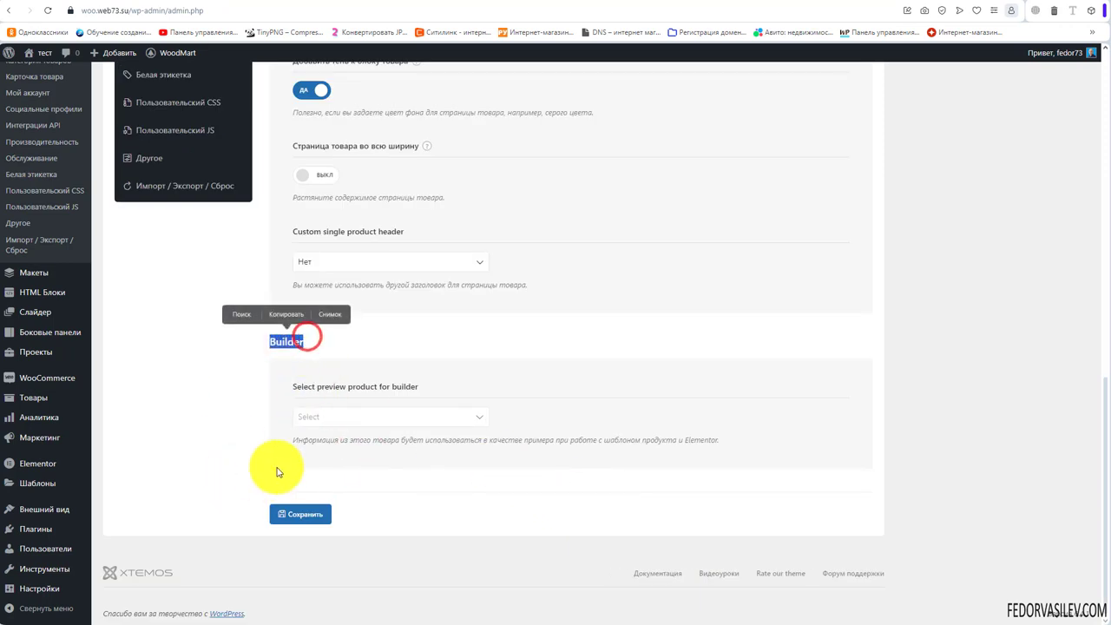
left_click(294, 384)
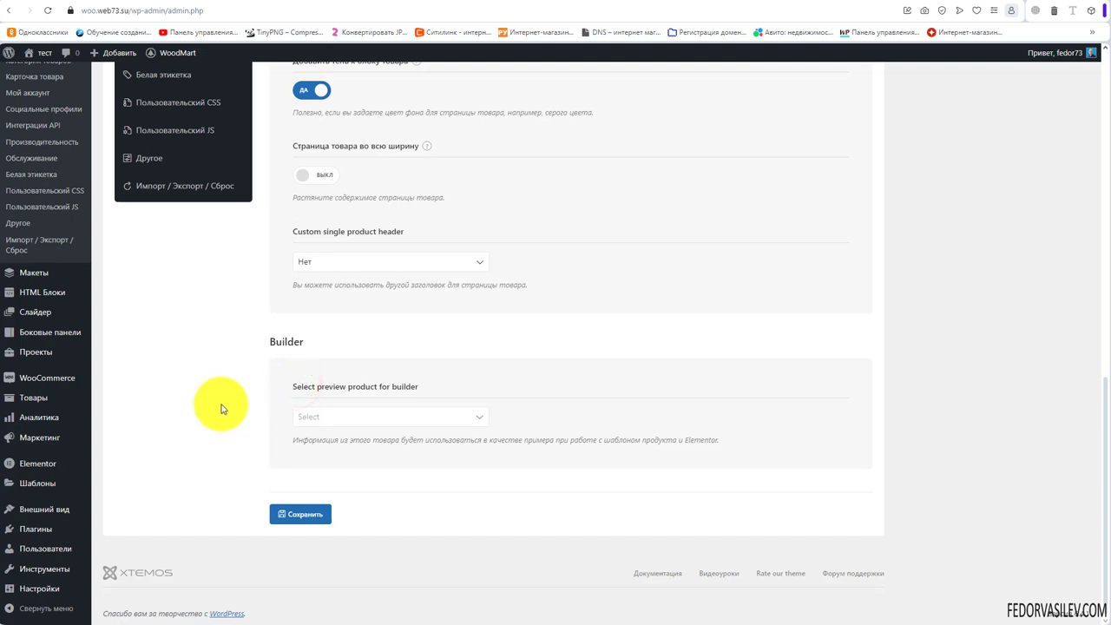
mouse_move(37, 277)
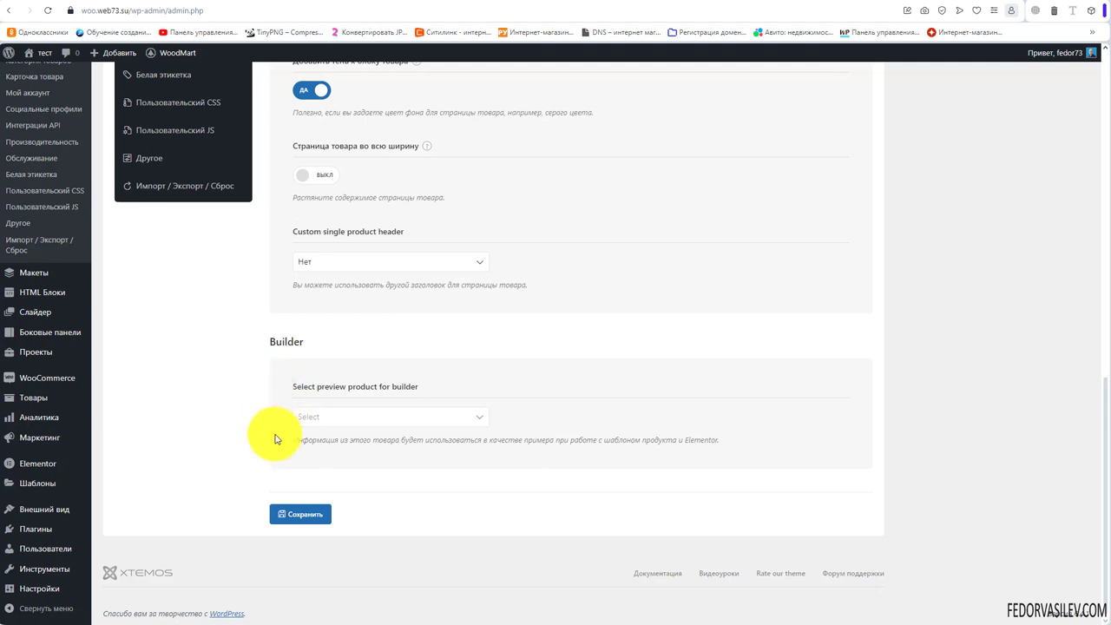
left_click(345, 419)
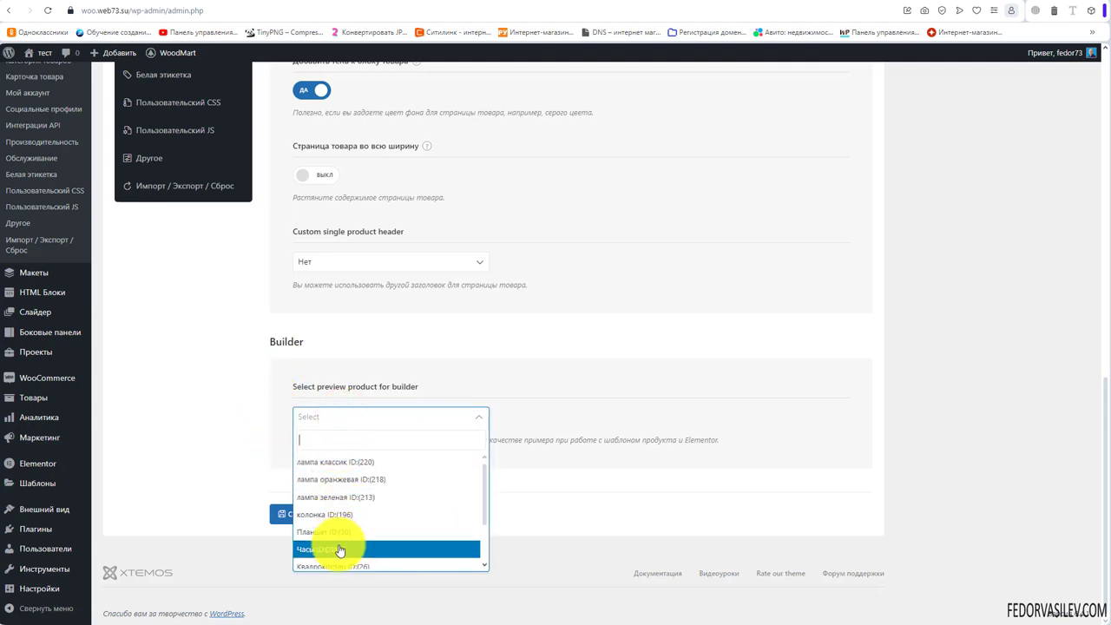
left_click(352, 470)
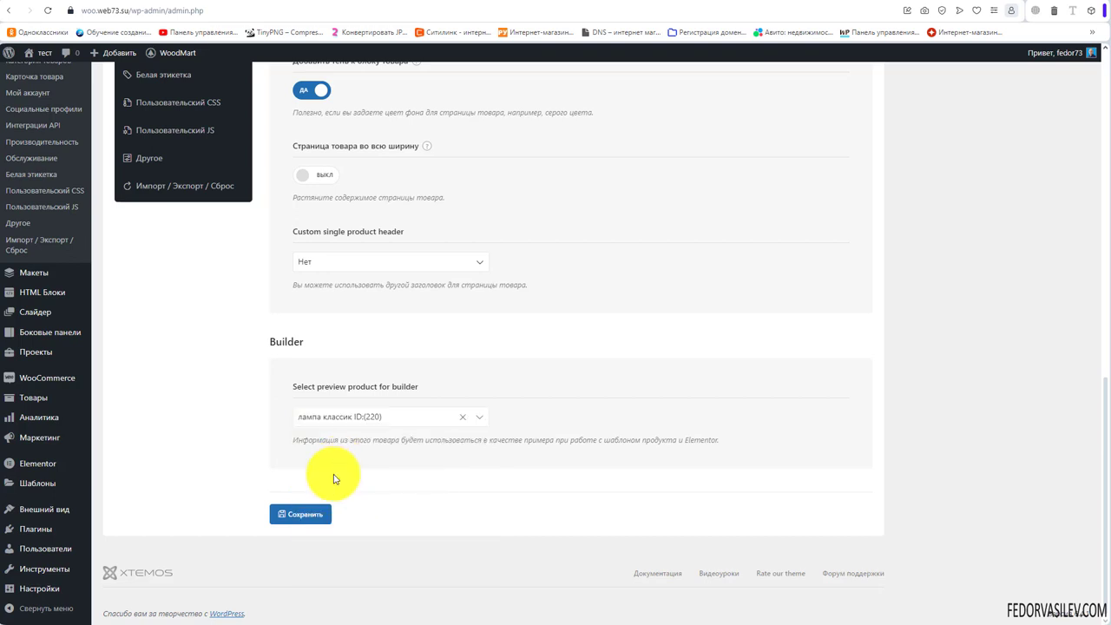
left_click(307, 514)
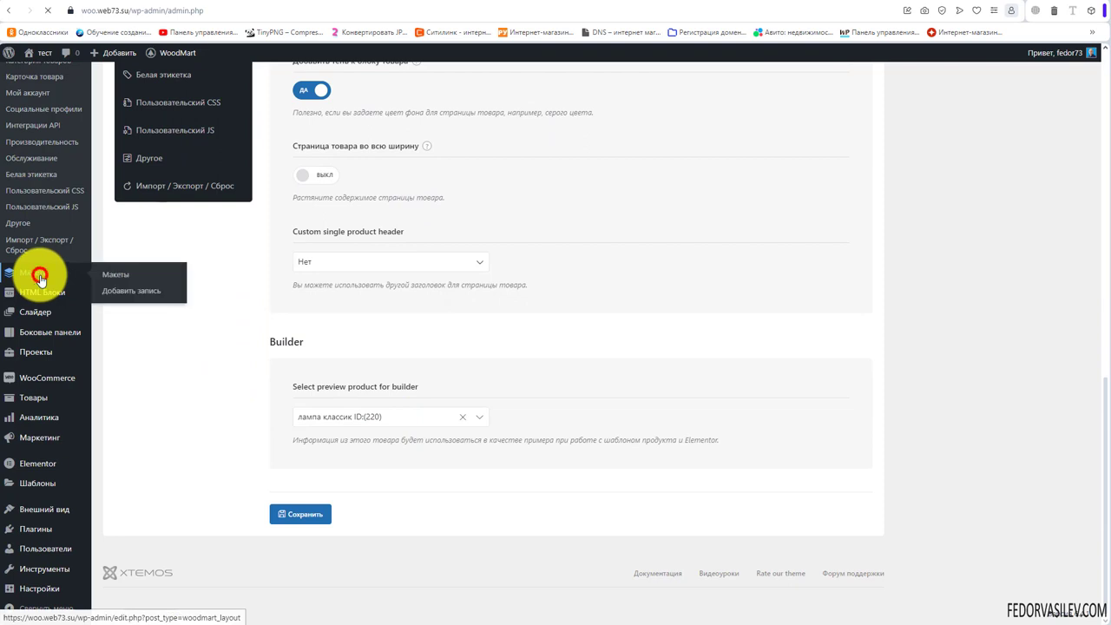
Step: Create a Карточка товара layout named Single product layout with the condition Включить for Все продукты and no predefined template
left_click(41, 281)
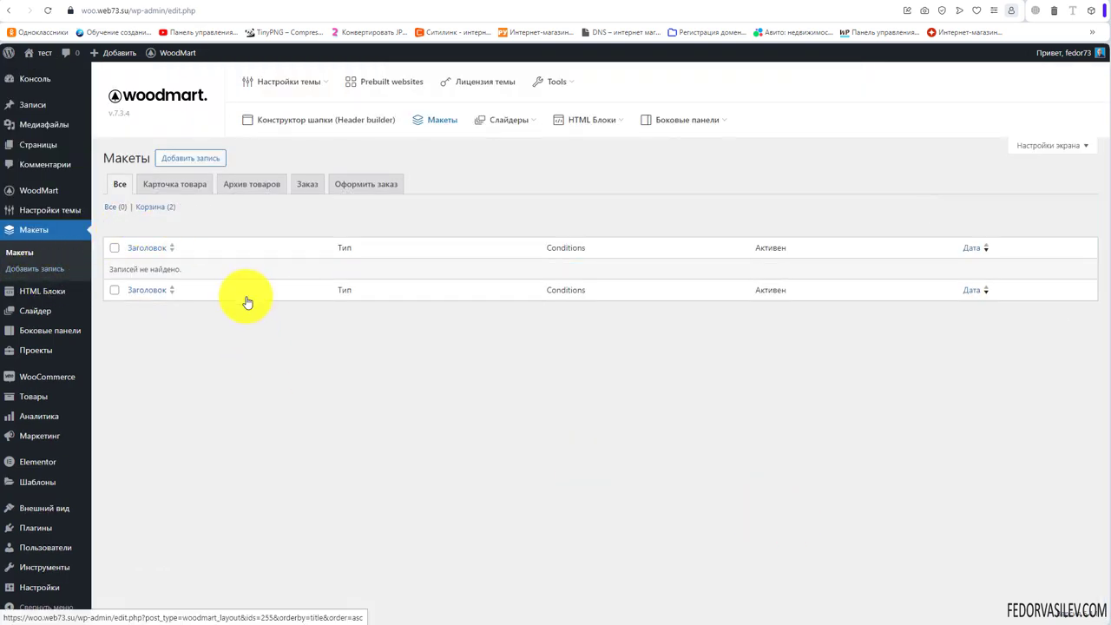
left_click(176, 184)
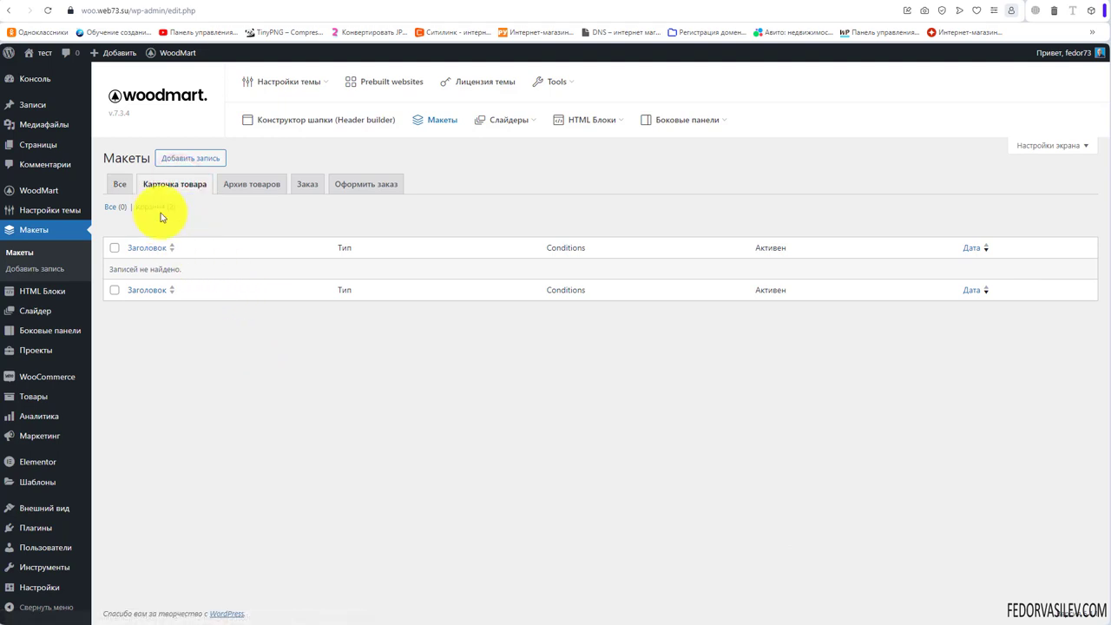
left_click(191, 158)
triple_click(382, 195)
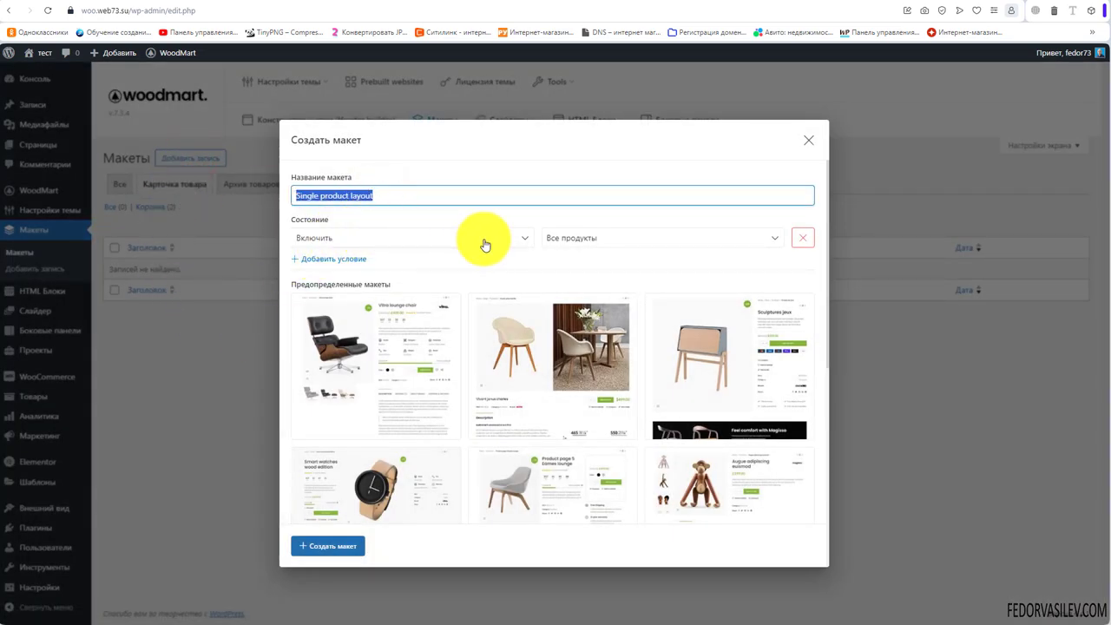
left_click(350, 242)
left_click(347, 241)
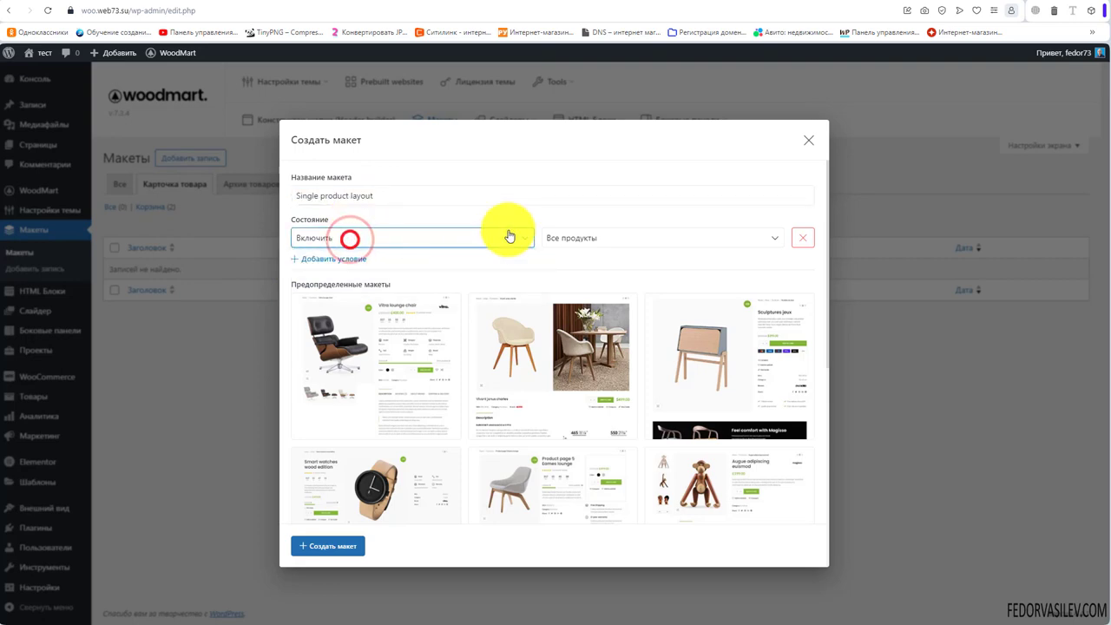
left_click(595, 239)
left_click(596, 239)
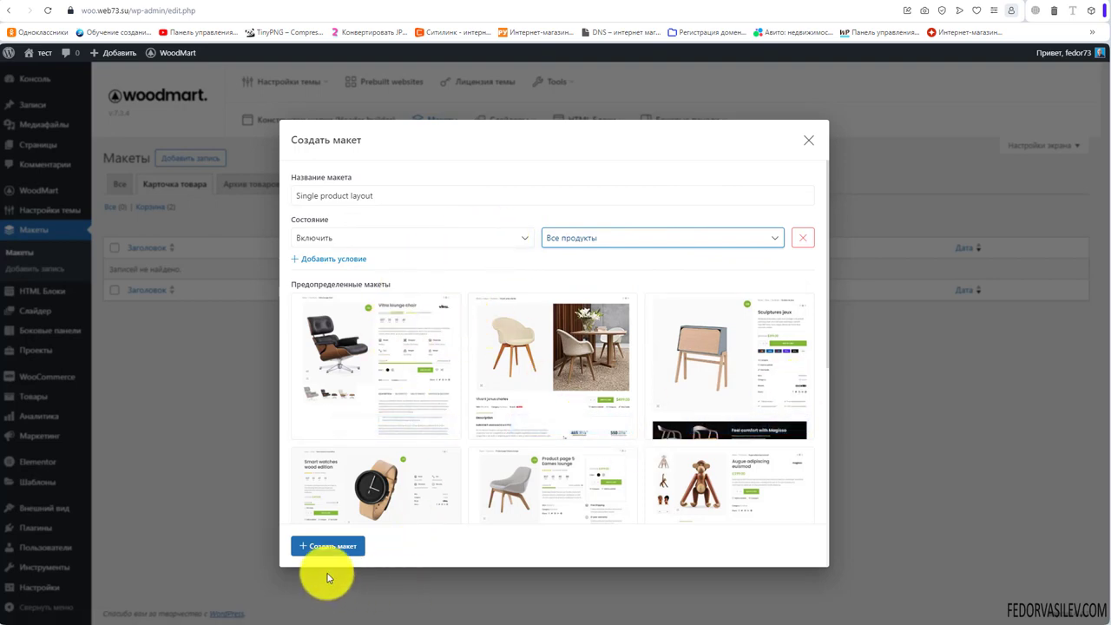
left_click(335, 547)
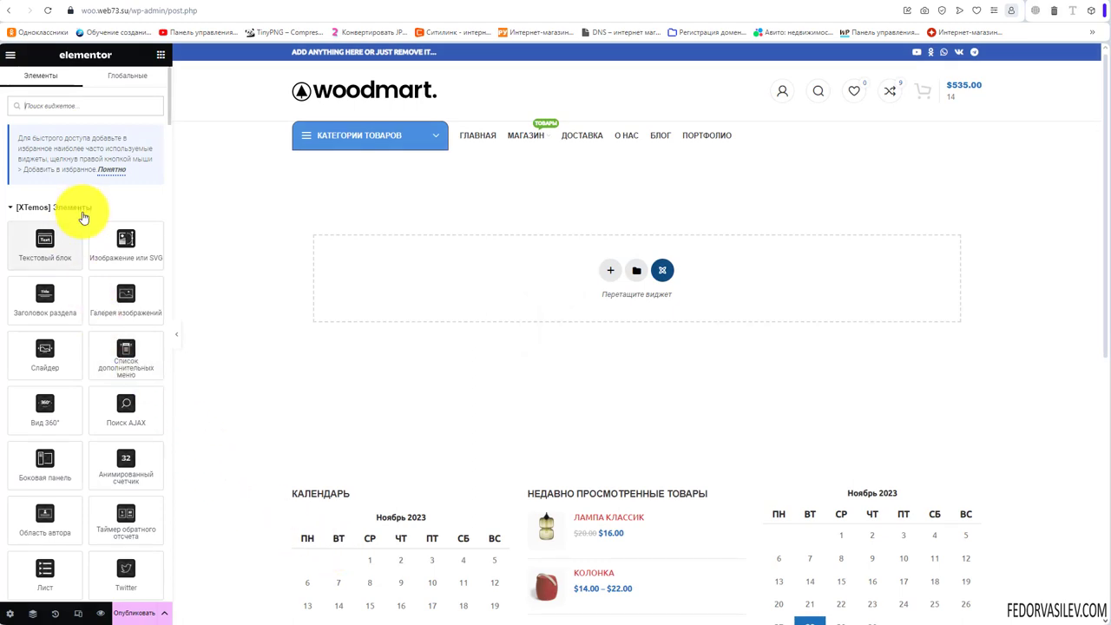
Step: Collapse the XTemos widget groups and examine the widgets in the [XTemos] WooCommerce group
left_click(84, 213)
left_click(70, 237)
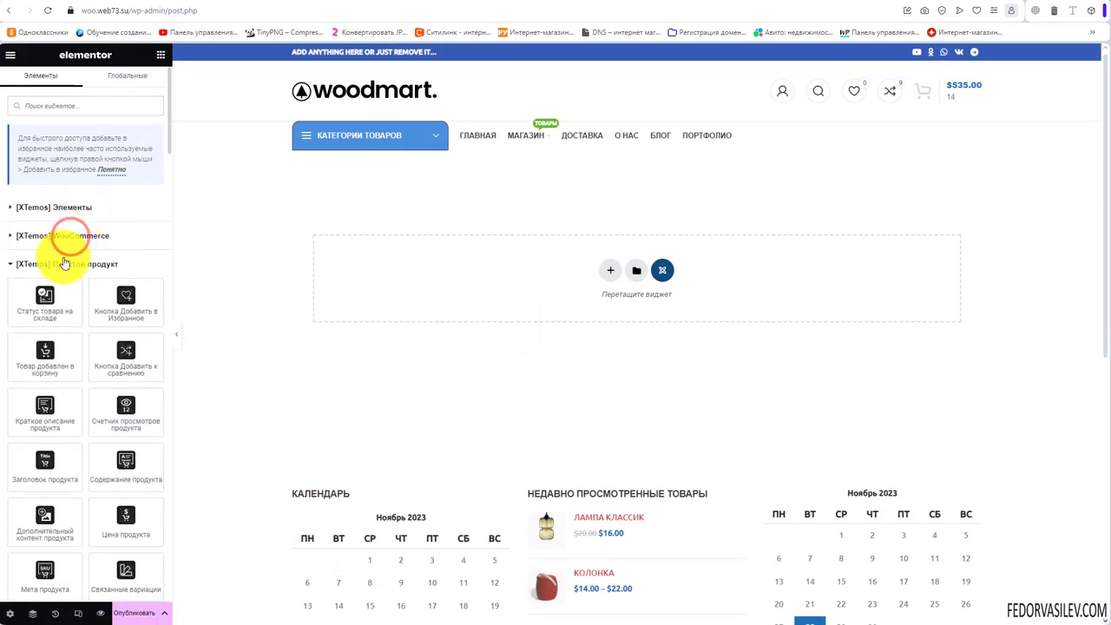
left_click(63, 263)
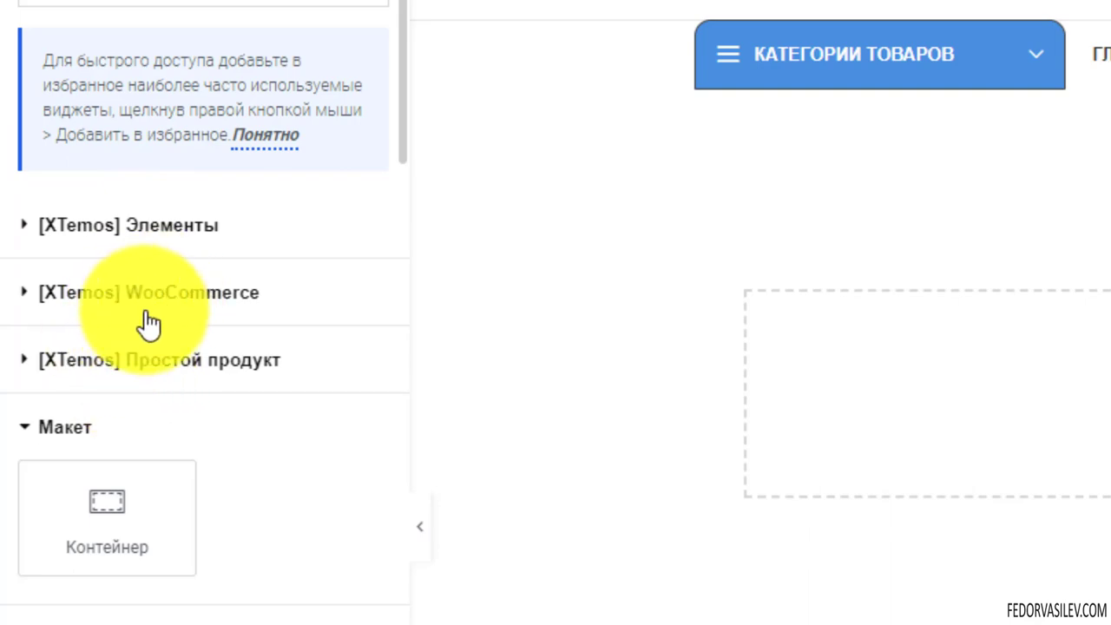
left_click(199, 298)
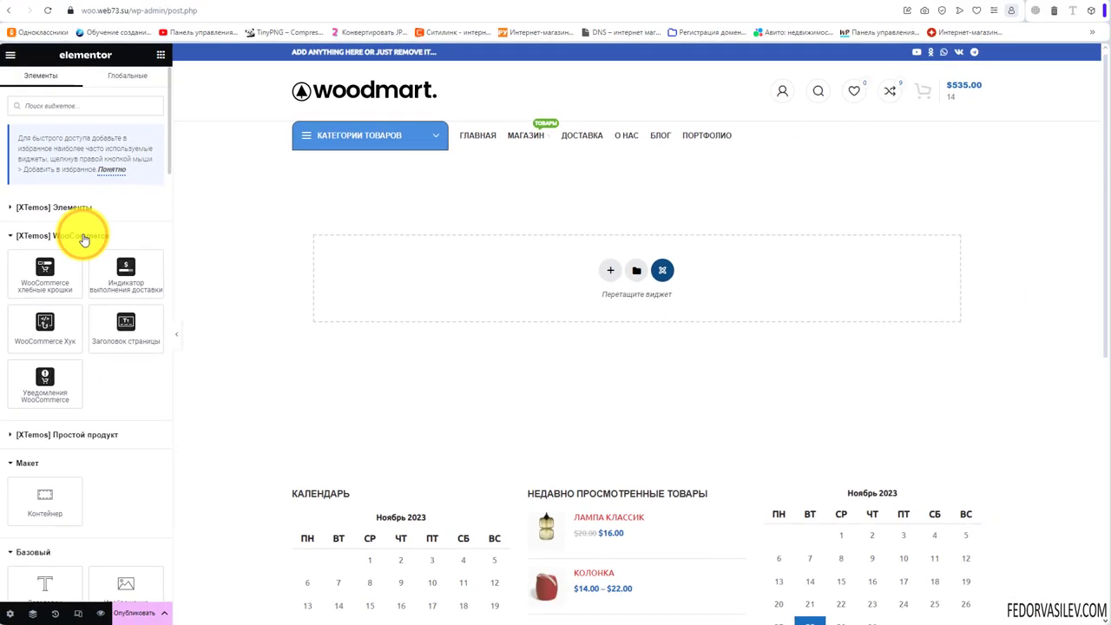
left_click(194, 295)
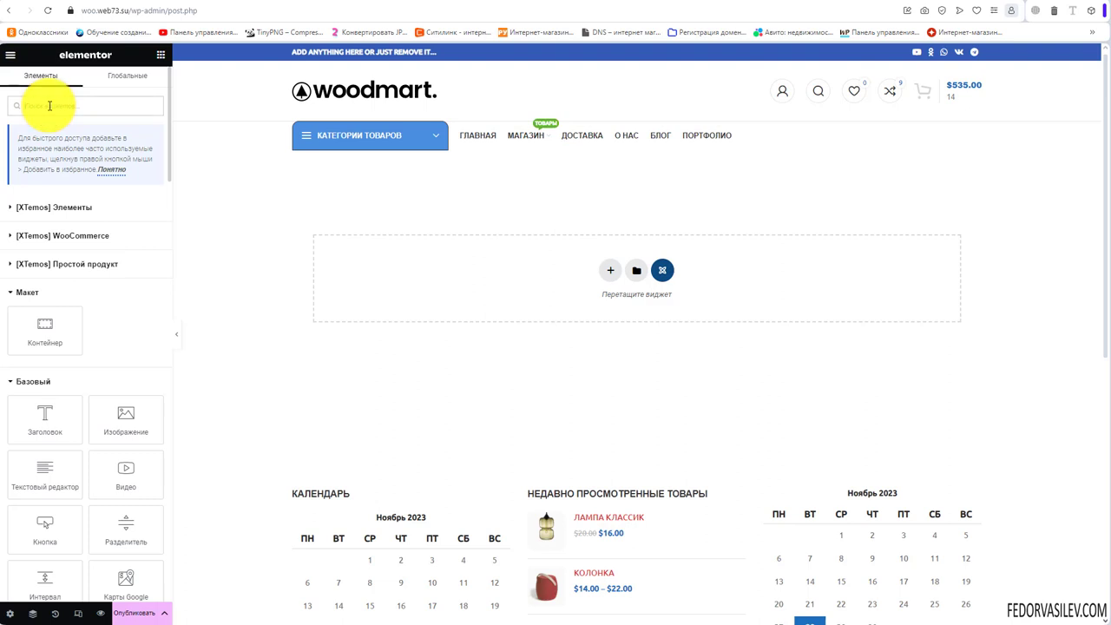
Step: Add the Заголовок продукта widget to the empty layout and compare it with the title on the lamp's product page
type("загол")
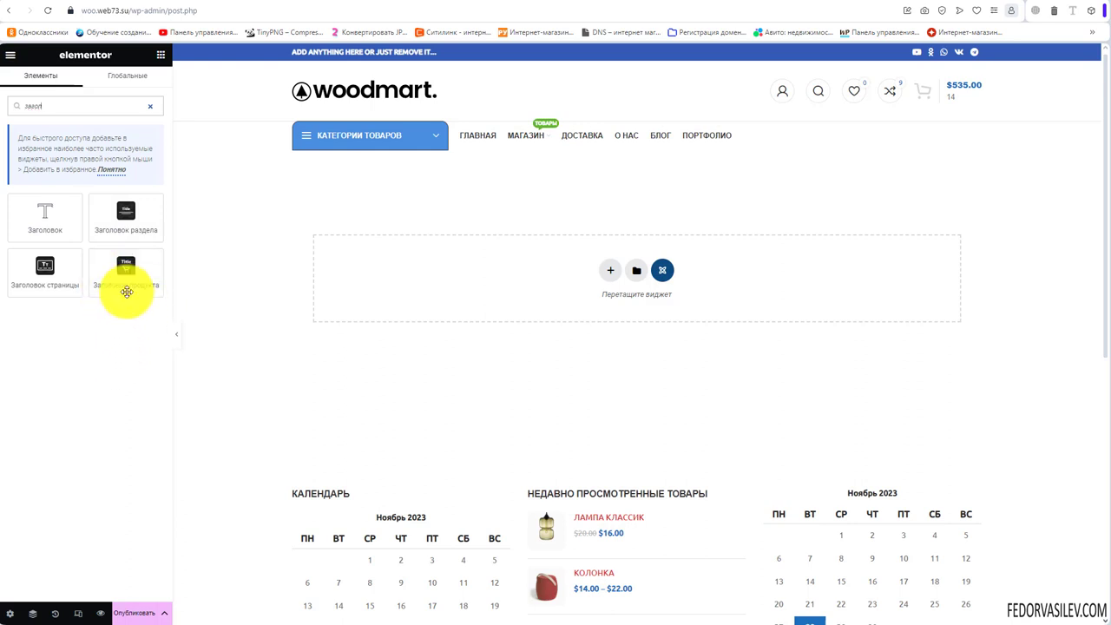
left_click_drag(115, 269, 540, 314)
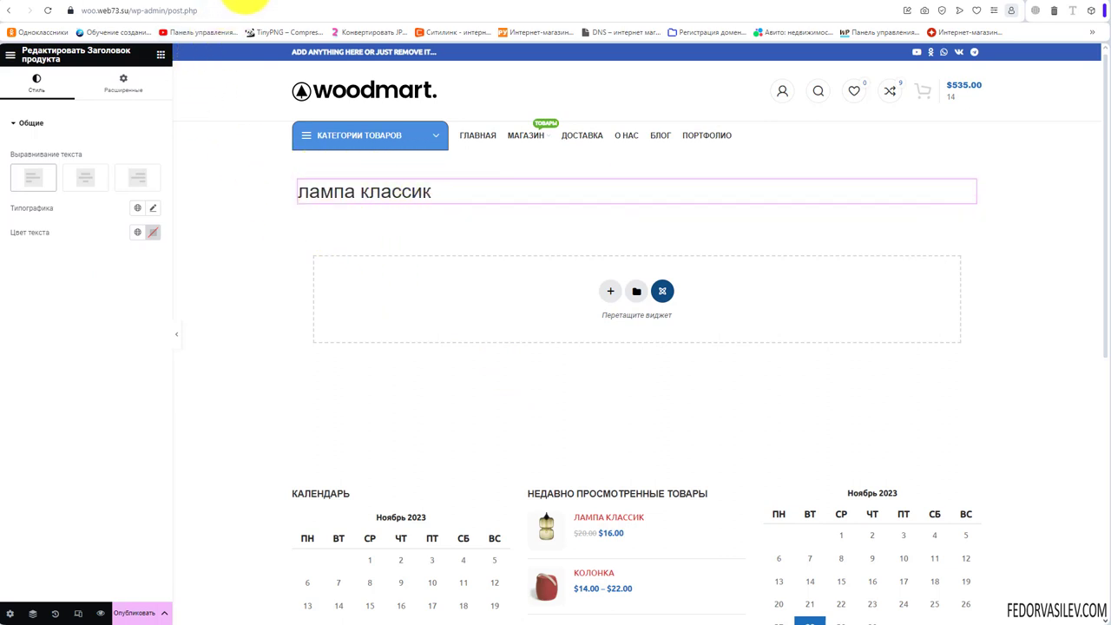
left_click(246, 4)
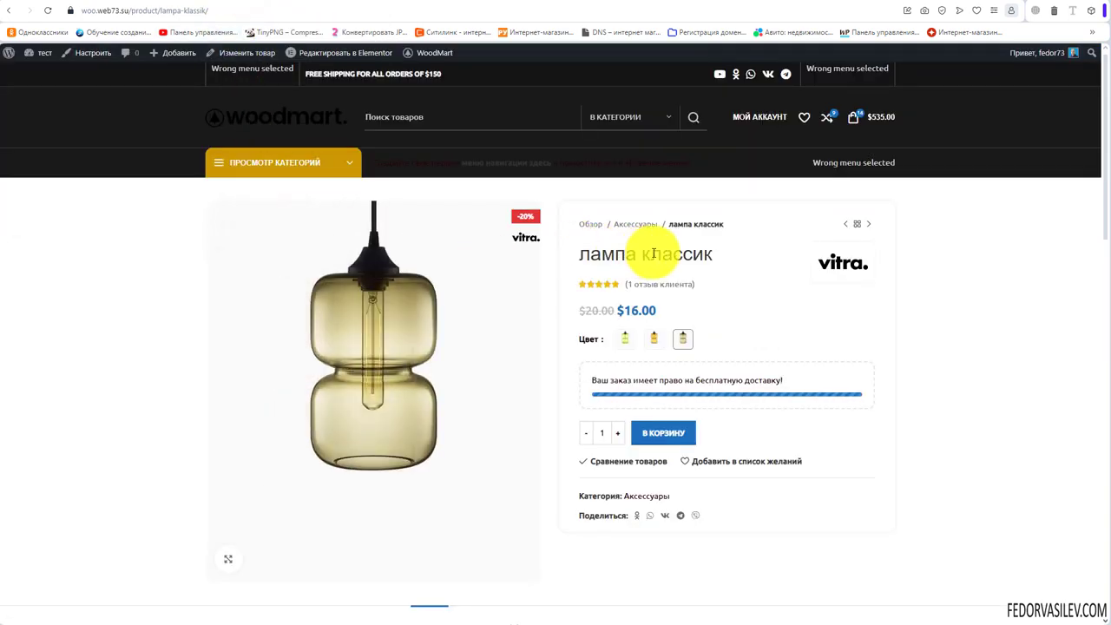
left_click_drag(729, 253, 575, 253)
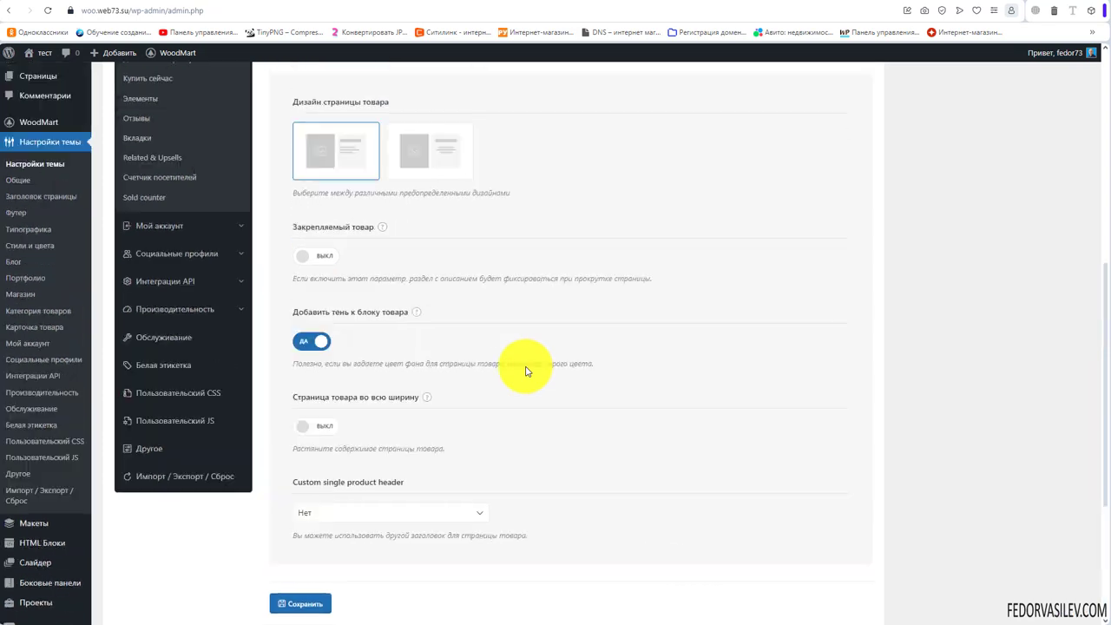
Step: Review the theme's product page design settings and add the Цена продукта widget beneath the product title in the second column
scroll(517, 330, "up", 2)
scroll(496, 266, "down", 5)
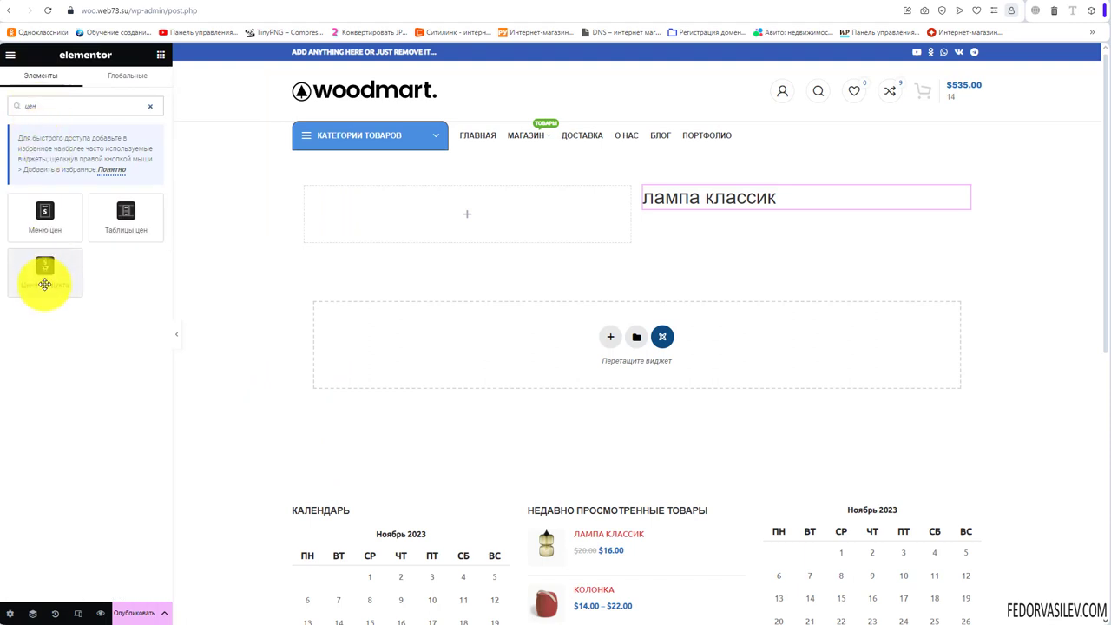
left_click_drag(44, 284, 704, 213)
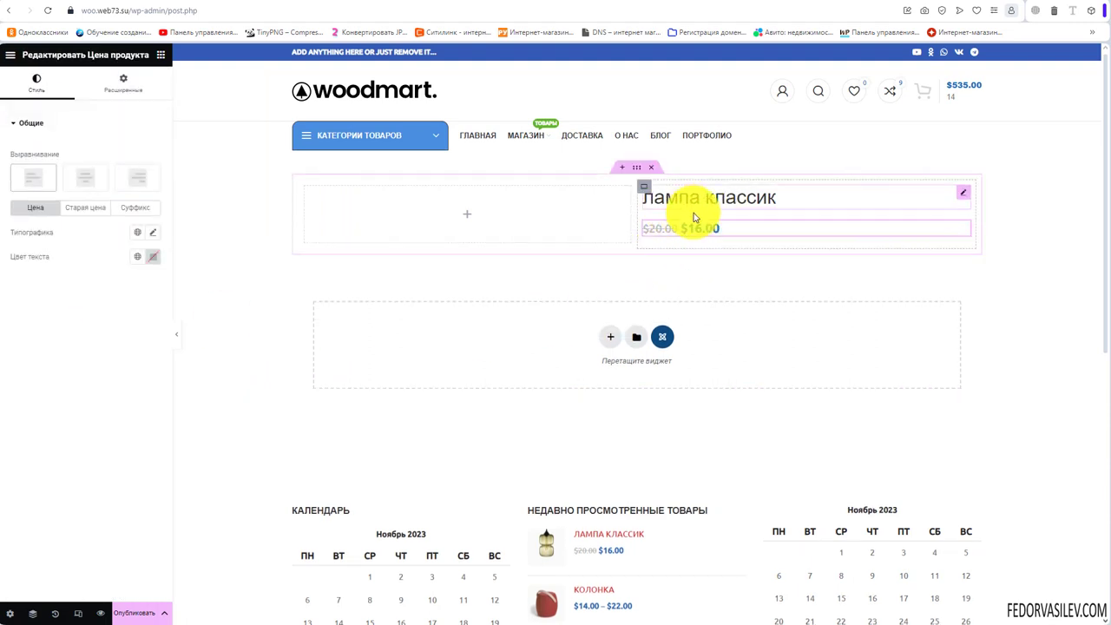
Step: Compare the price widget in the layout with the price on the lamp's product page
left_click(247, 4)
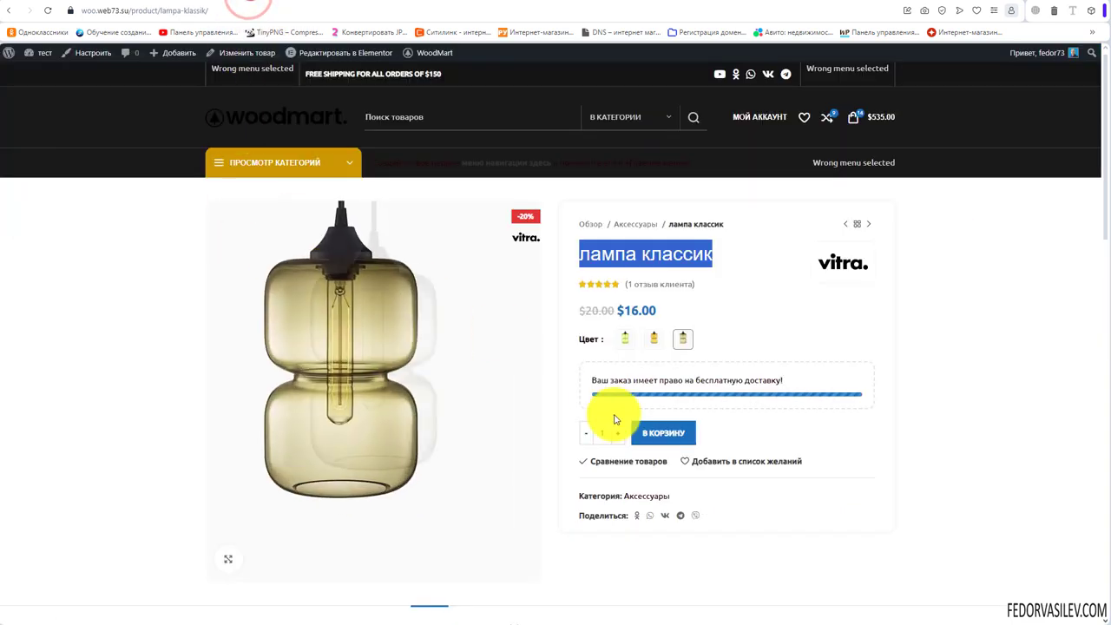
left_click_drag(665, 310, 580, 310)
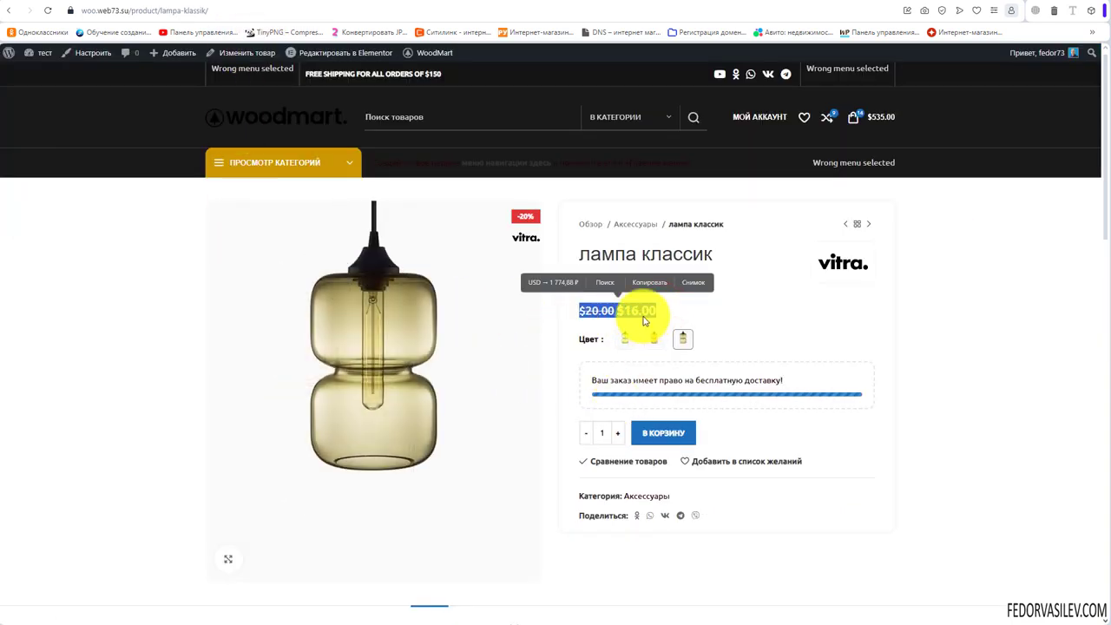
left_click(722, 319)
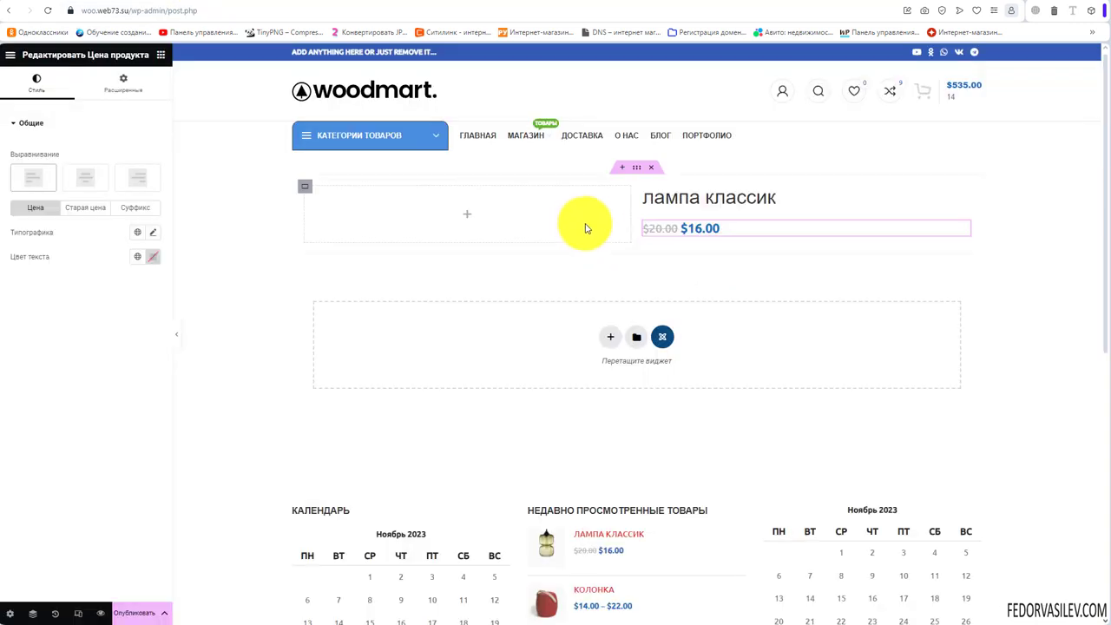